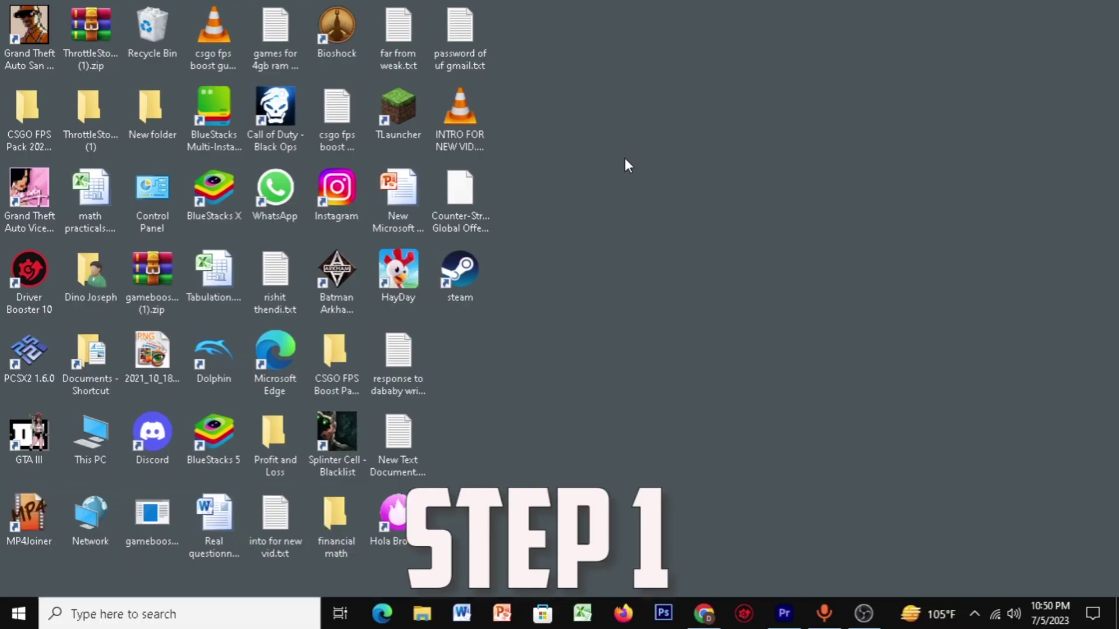
- Open the Windows Update 'Check for updates' settings page from Windows search
key("super")
type("check")
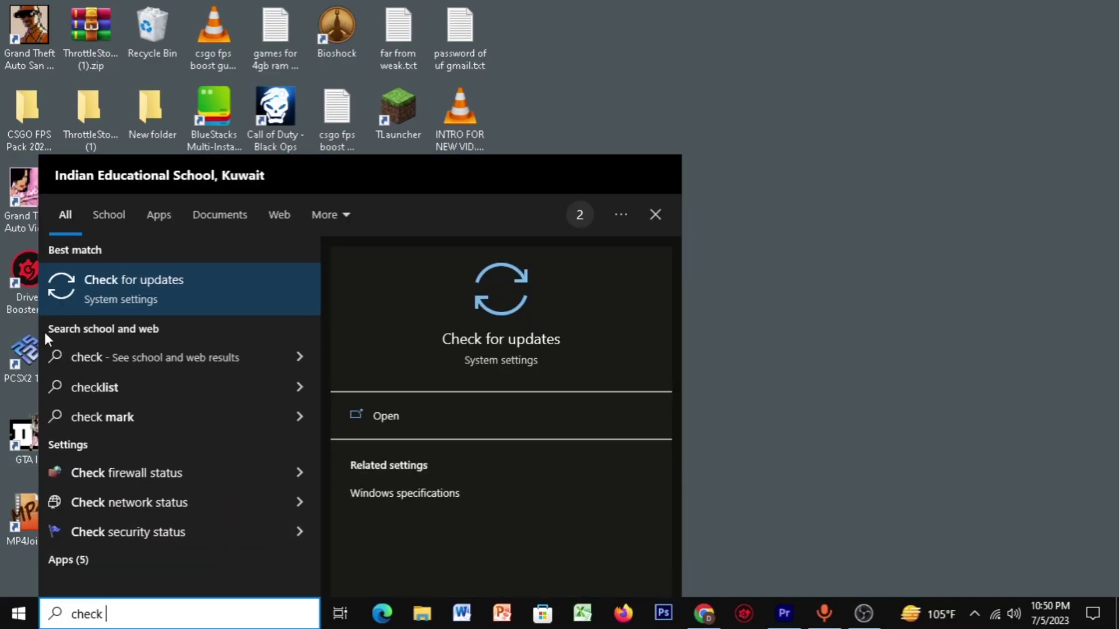
key("Return")
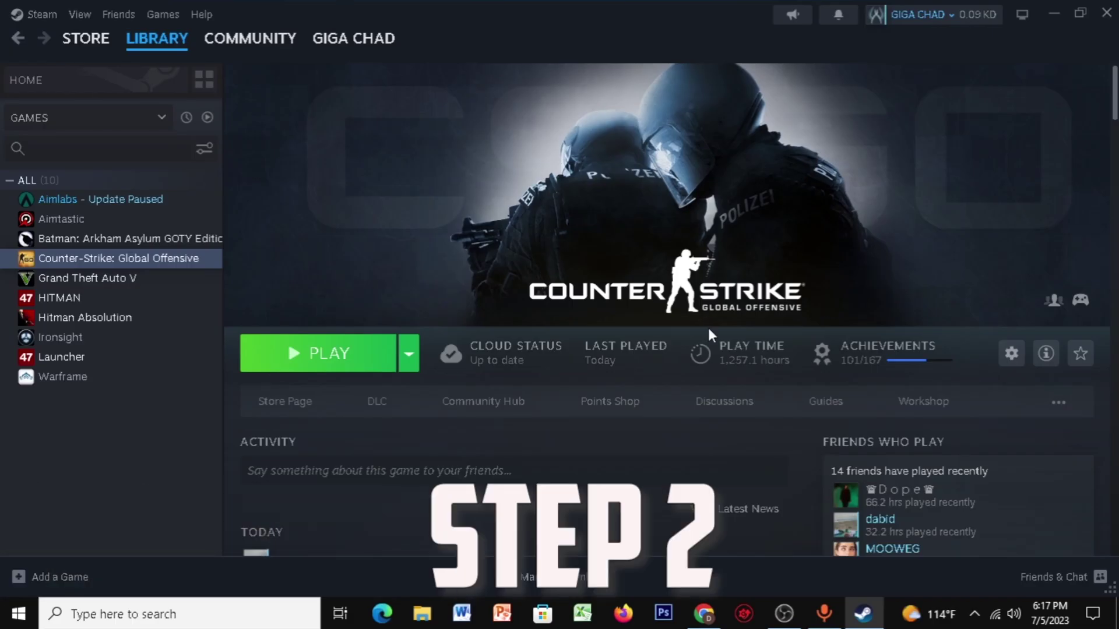
- Paste performance launch options like +cl_interp_ratio 1, +cl_interp 0 and -noubershader into CS:GO's properties
right_click(170, 257)
left_click(219, 387)
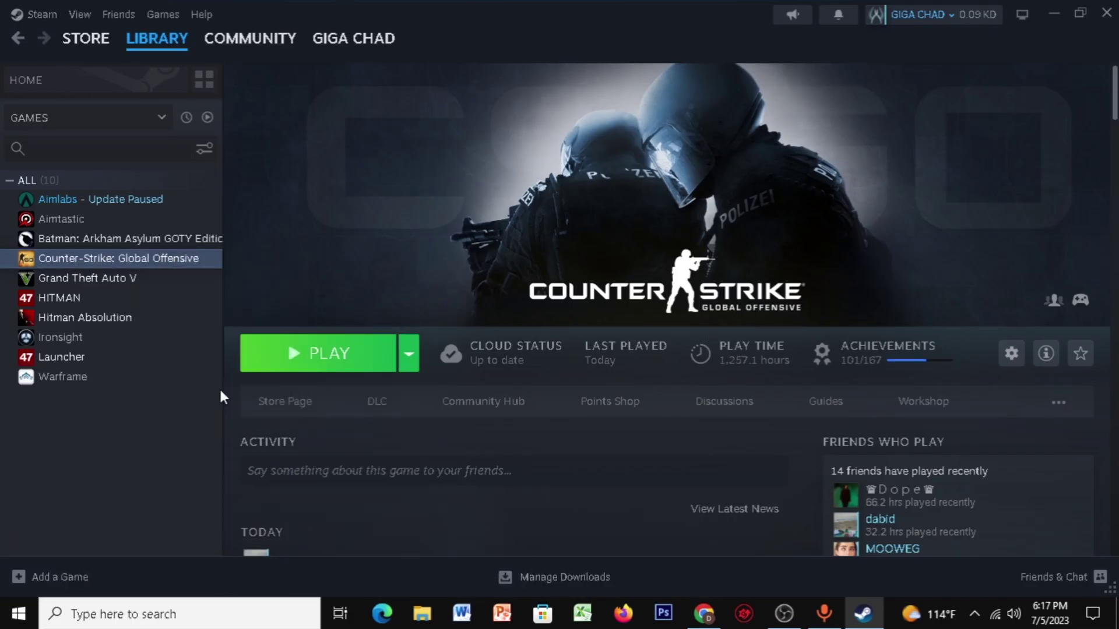
left_click(547, 526)
key("ctrl+v")
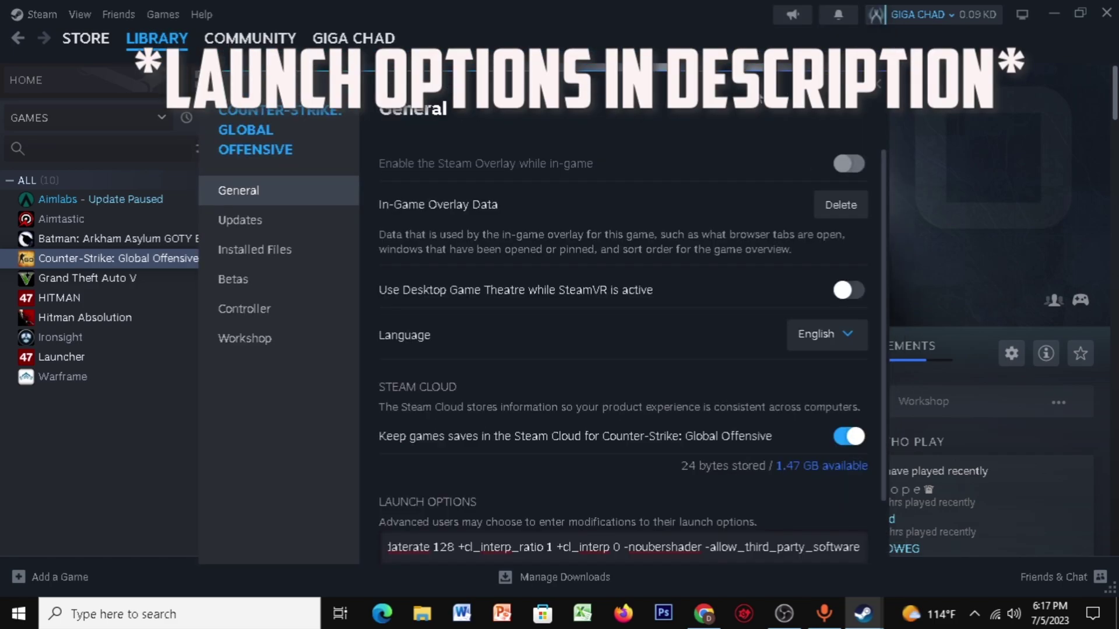
left_click(880, 7)
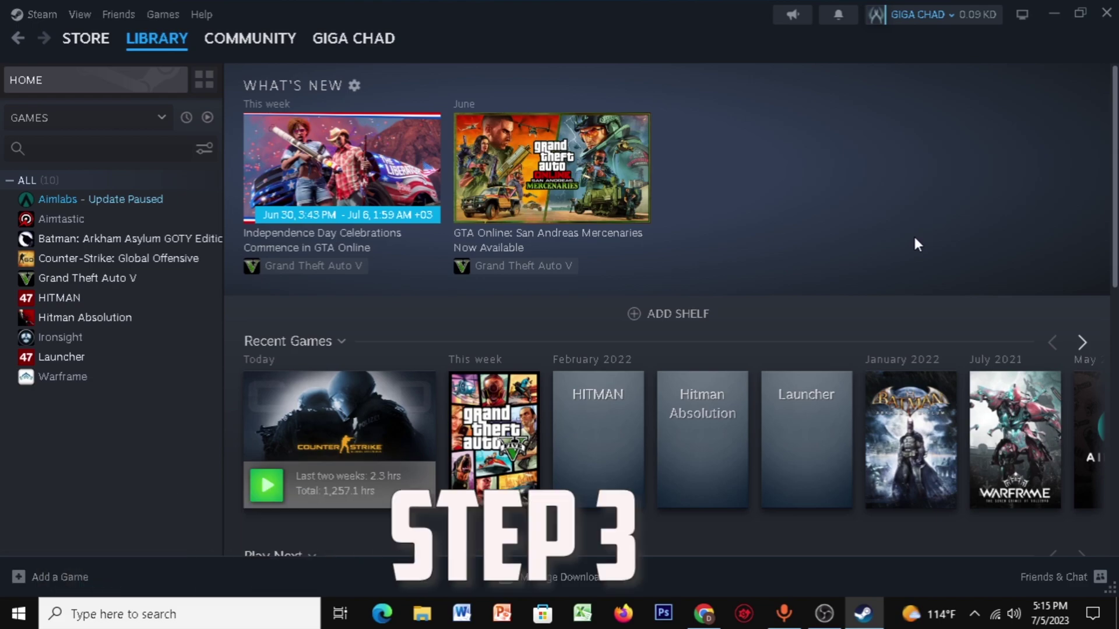
- Review the Steam client's Interface, Library and In Game settings pages, then close Settings
left_click(42, 14)
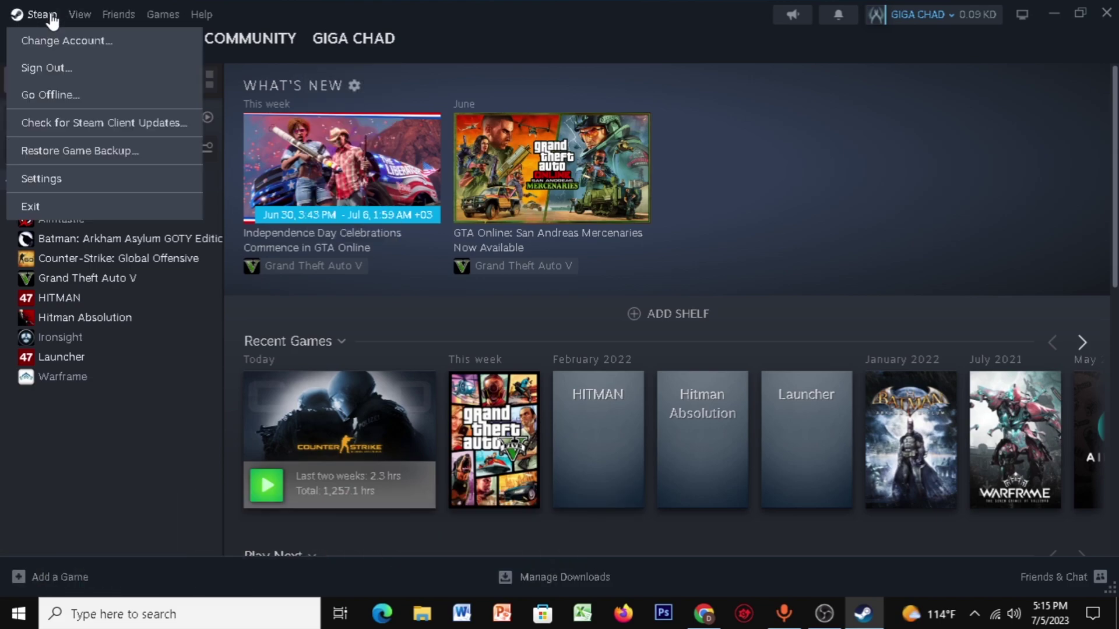
left_click(75, 177)
left_click(272, 248)
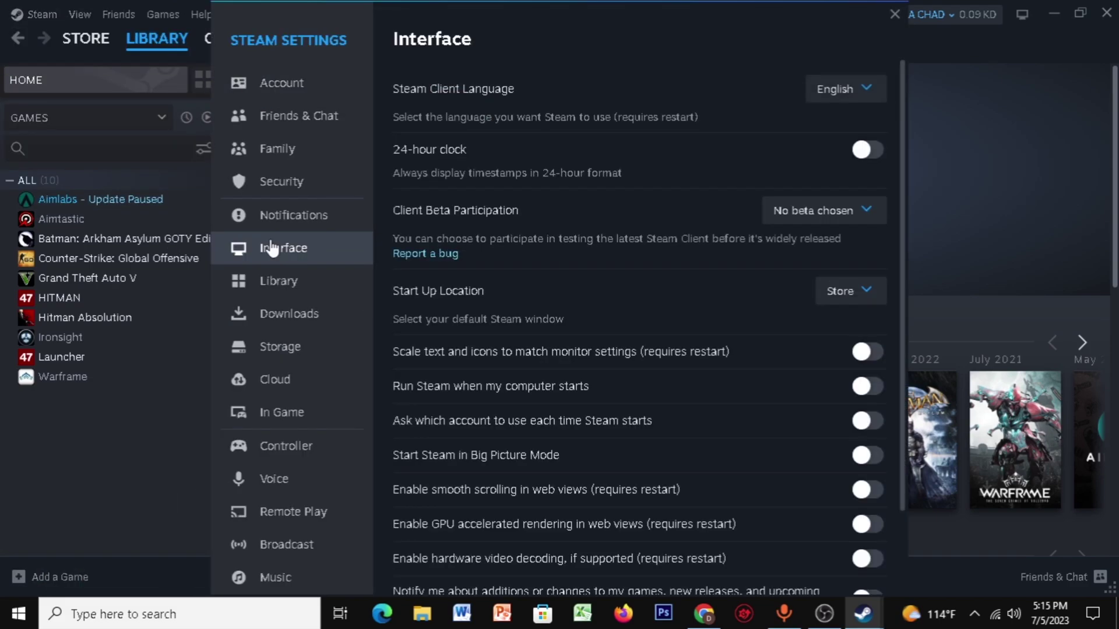
scroll(779, 349, "down", 2)
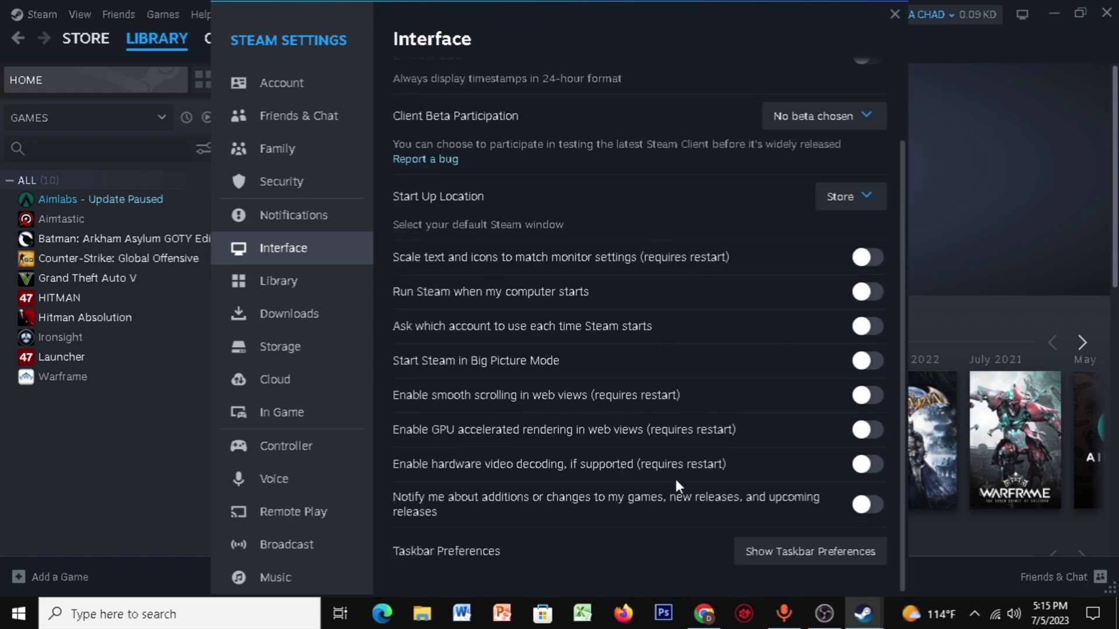
left_click(312, 285)
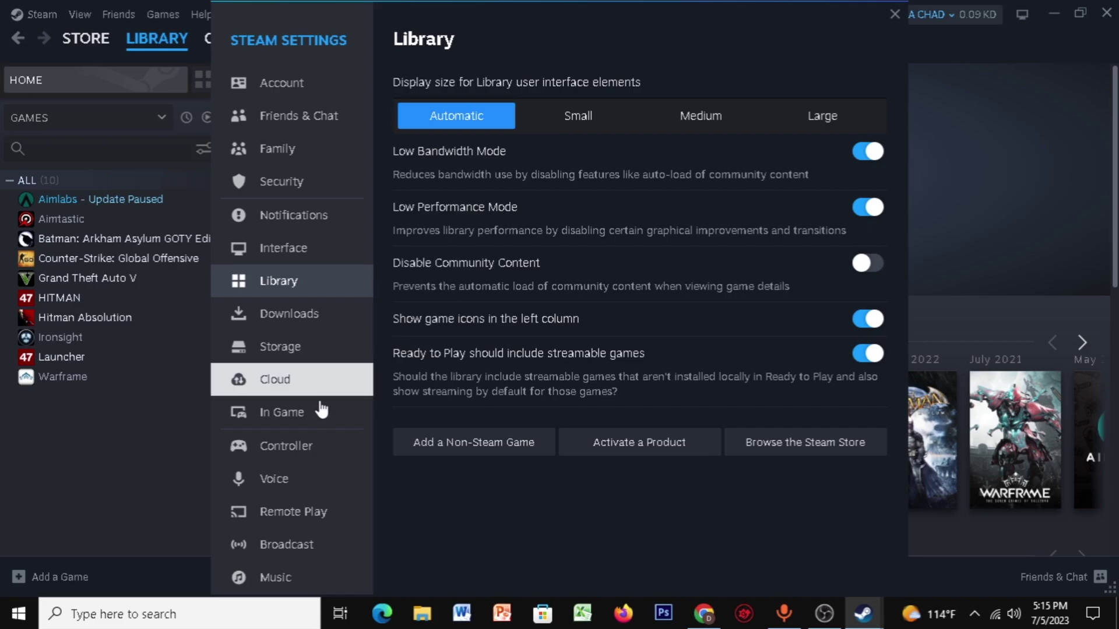
left_click(320, 411)
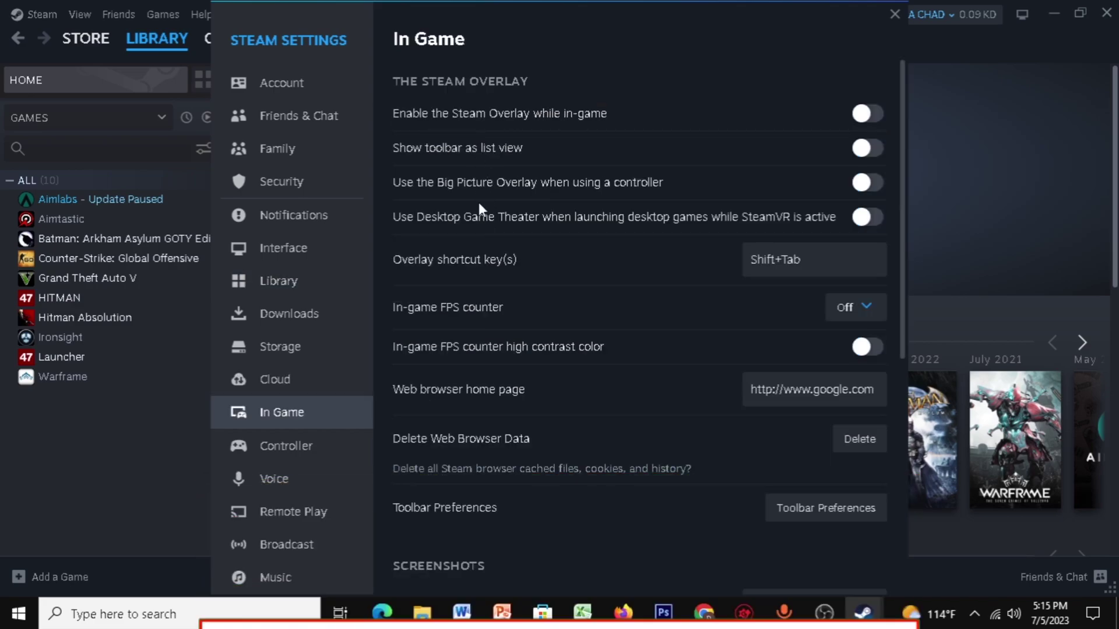
scroll(585, 420, "down", 5)
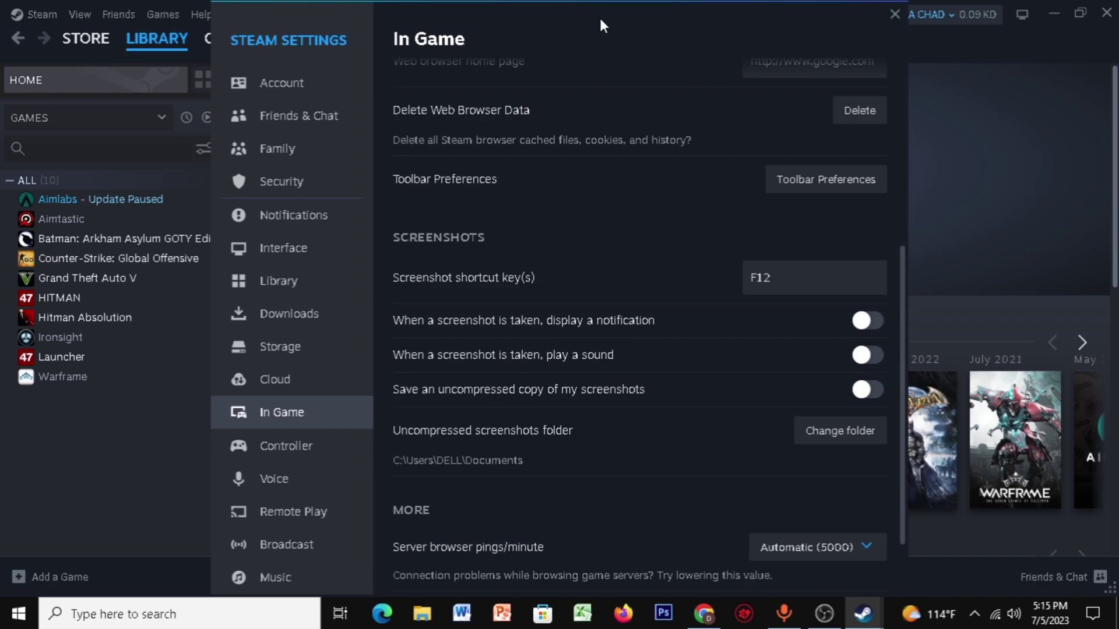
left_click_drag(595, 37, 590, 57)
left_click(888, 33)
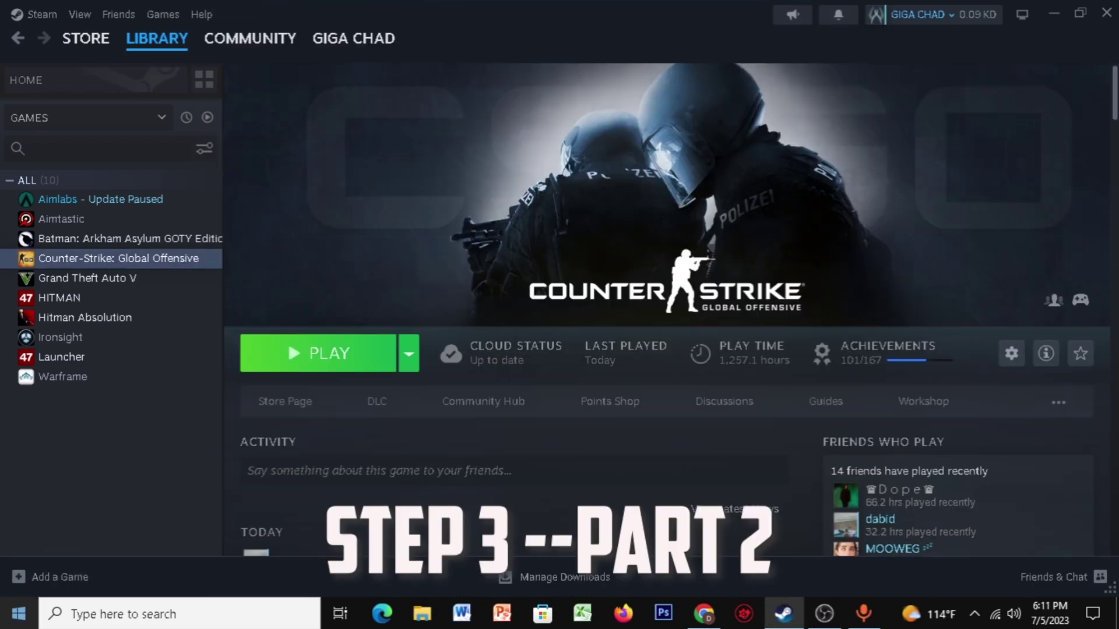
- Start Notepad and paste in the Steam launch commands
key("super")
type("note")
key("Return")
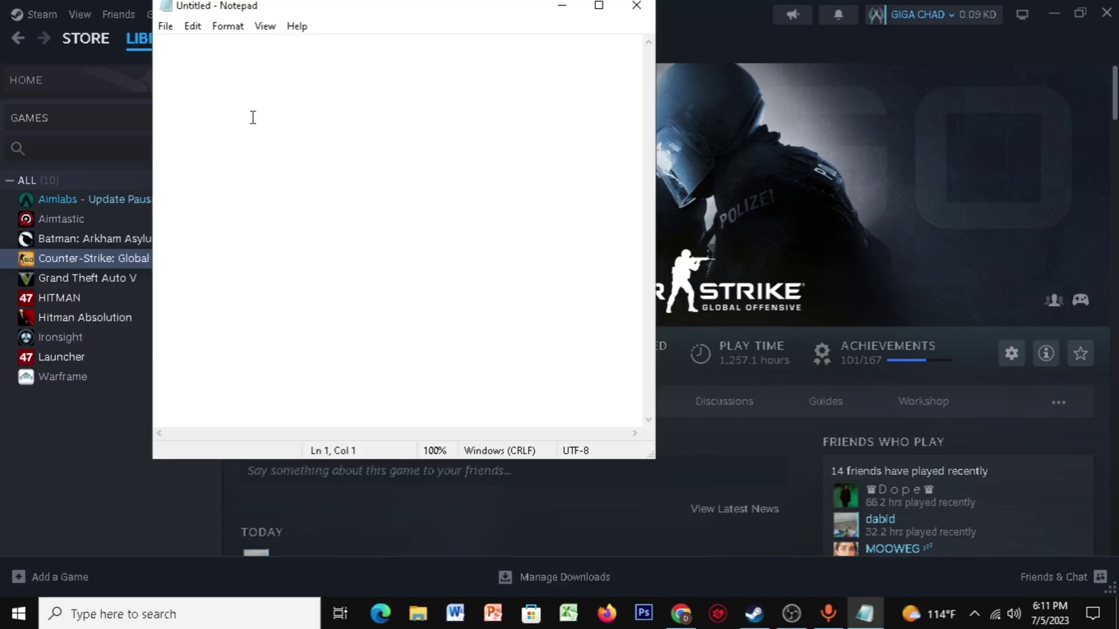
key("ctrl+v")
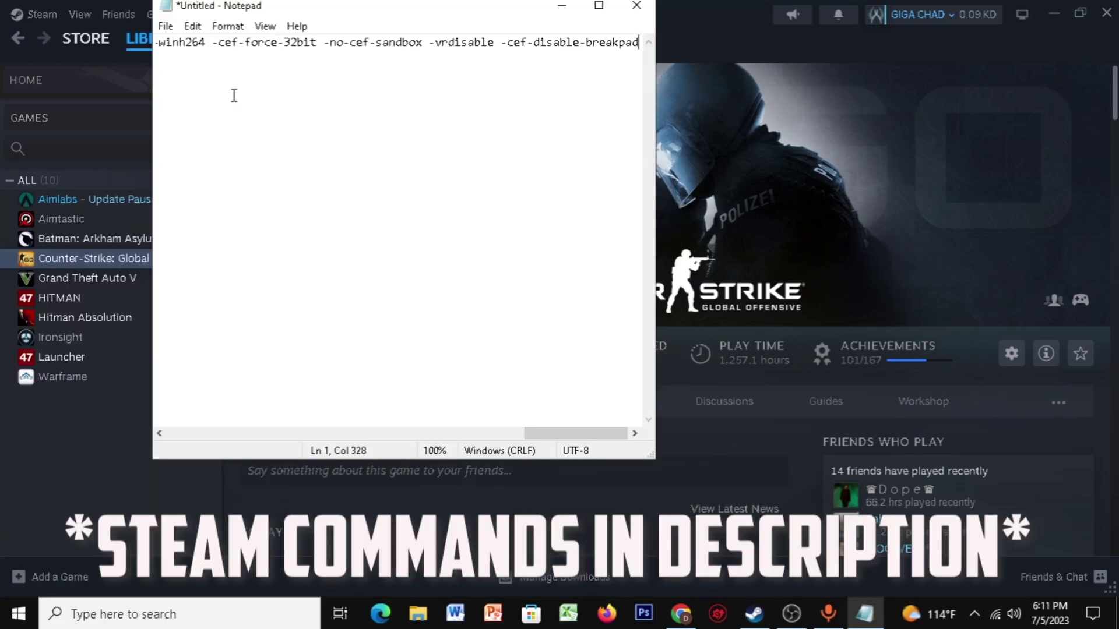
- Save the text as steam.bat in the Steam folder and close Notepad
left_click(166, 26)
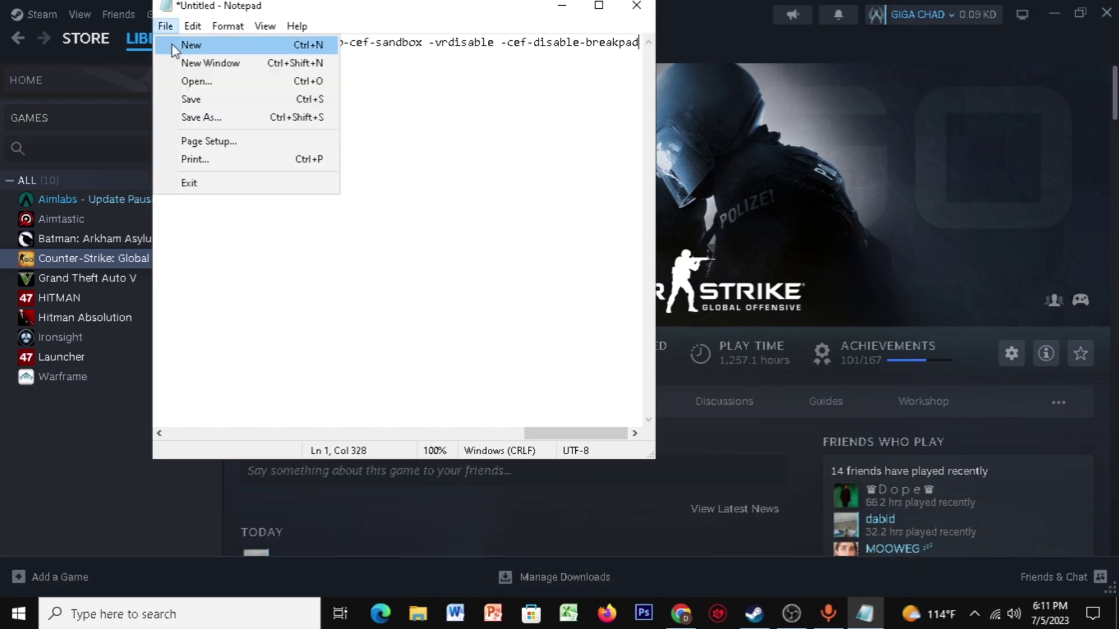
left_click(201, 116)
type("steam.ba")
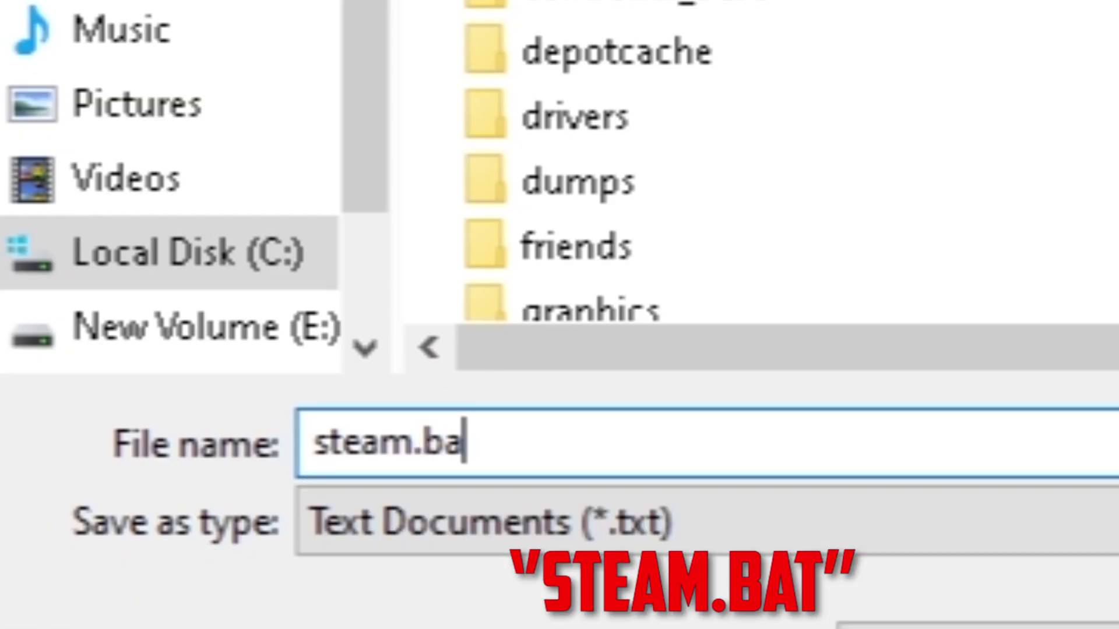
type("t")
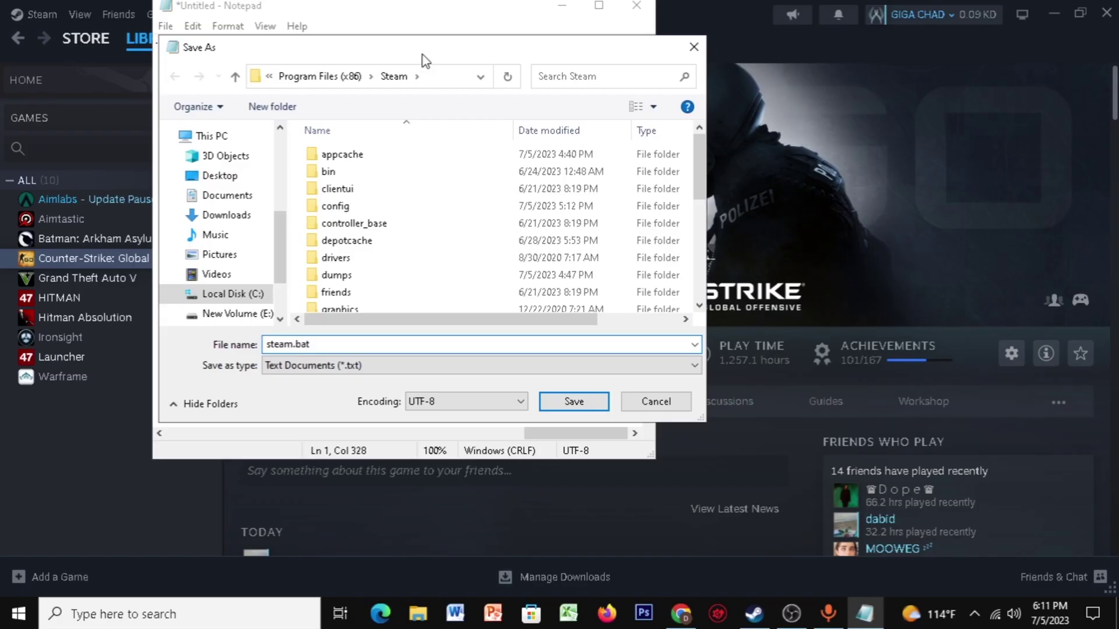
left_click(580, 402)
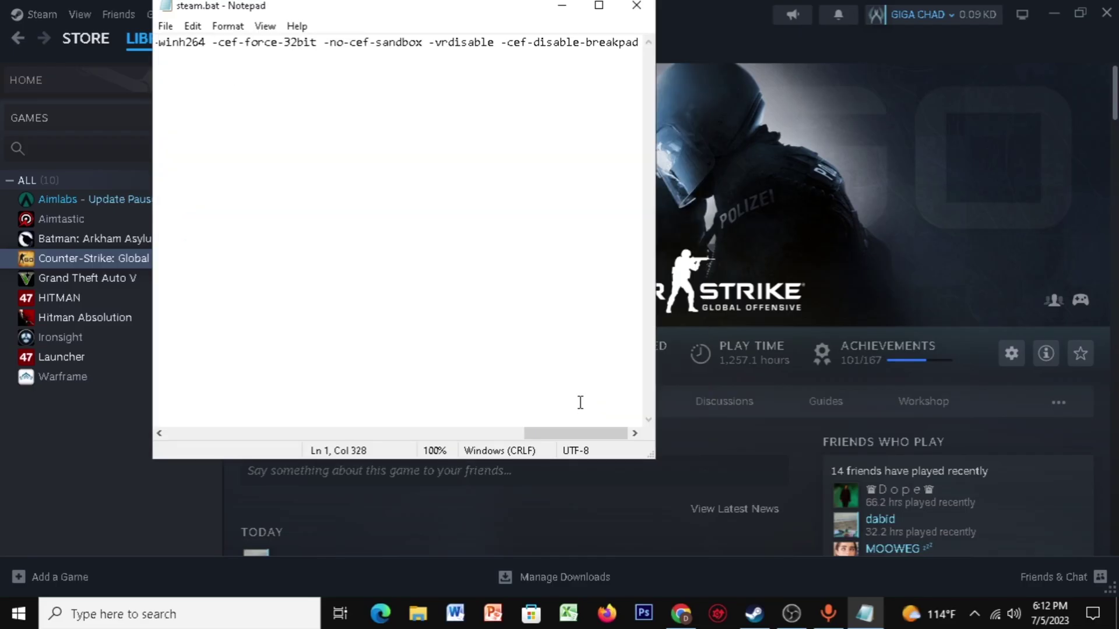
key("alt+F4")
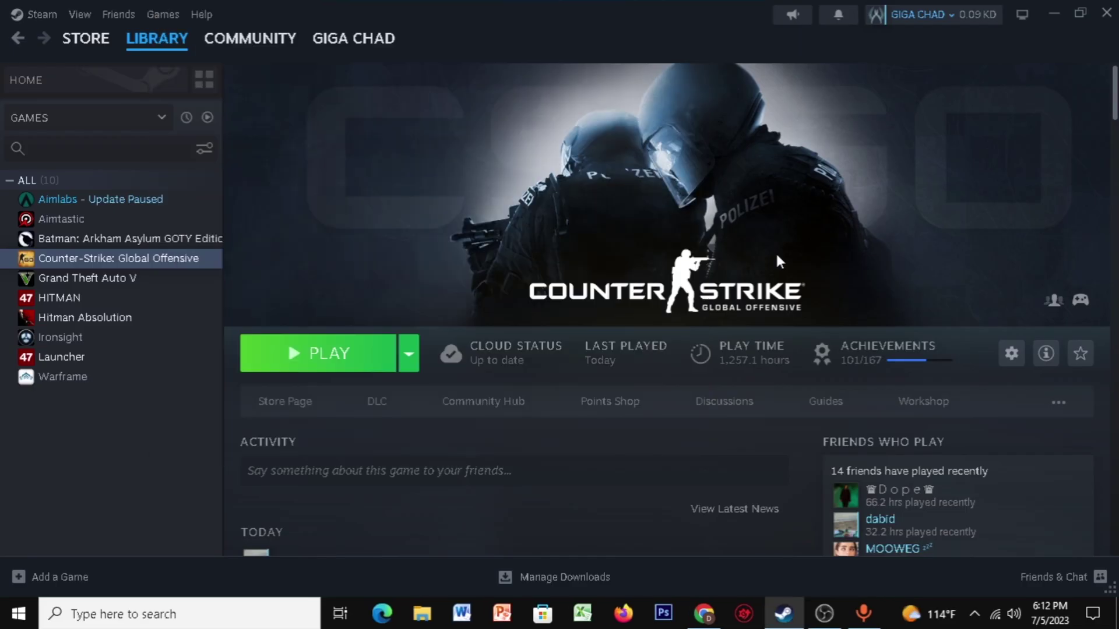
- Browse CS:GO's local files and go up to the Steam install folder
right_click(155, 263)
mouse_move(187, 357)
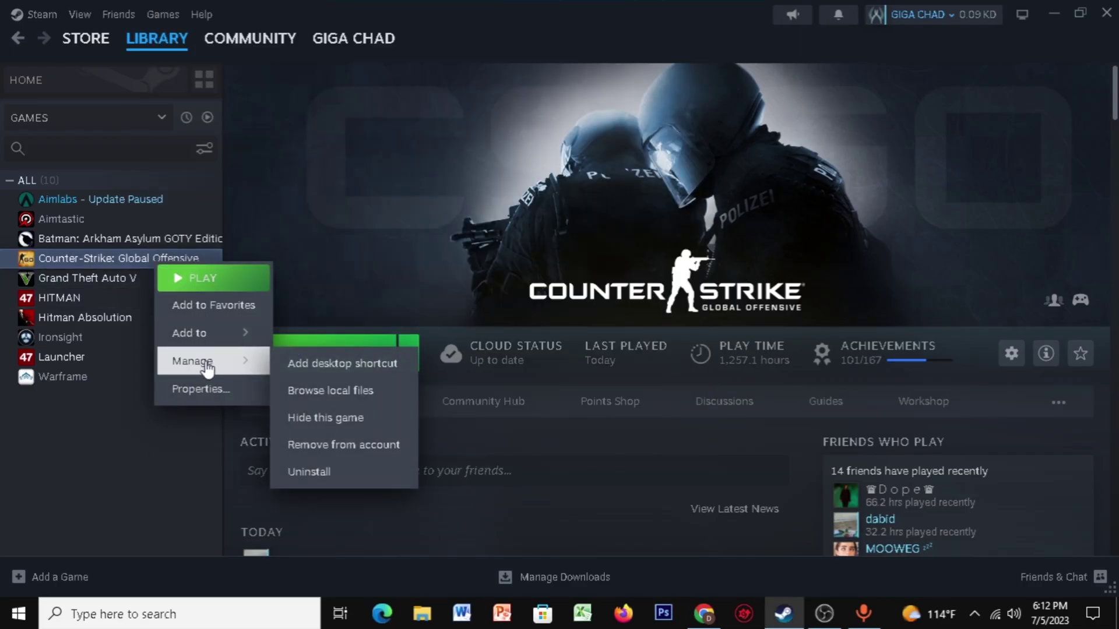
left_click(411, 366)
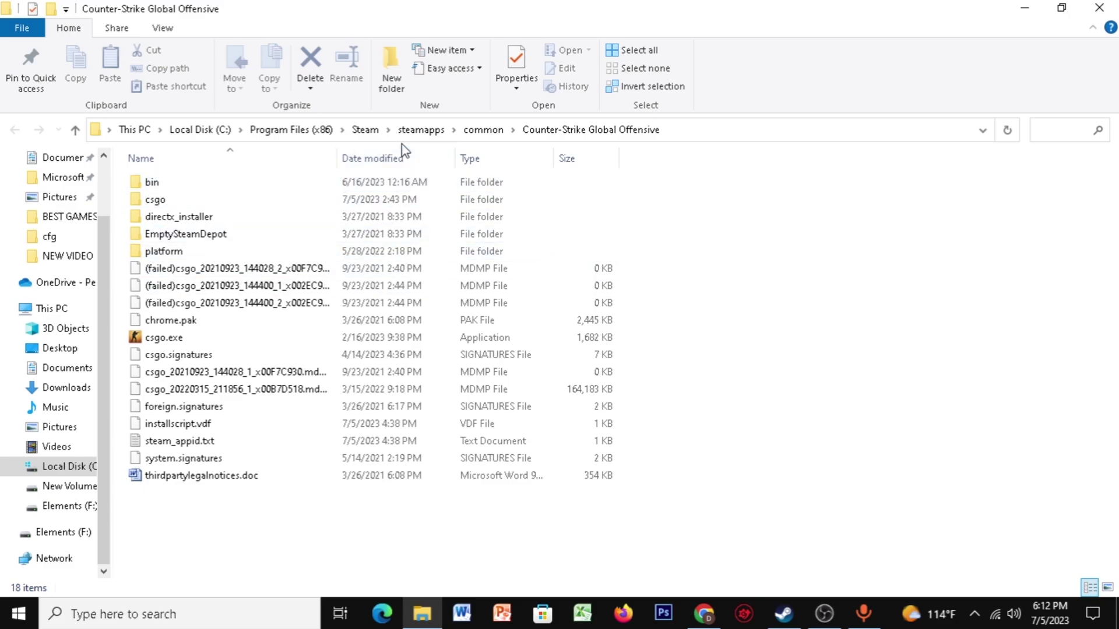
left_click(366, 130)
scroll(453, 383, "down", 12)
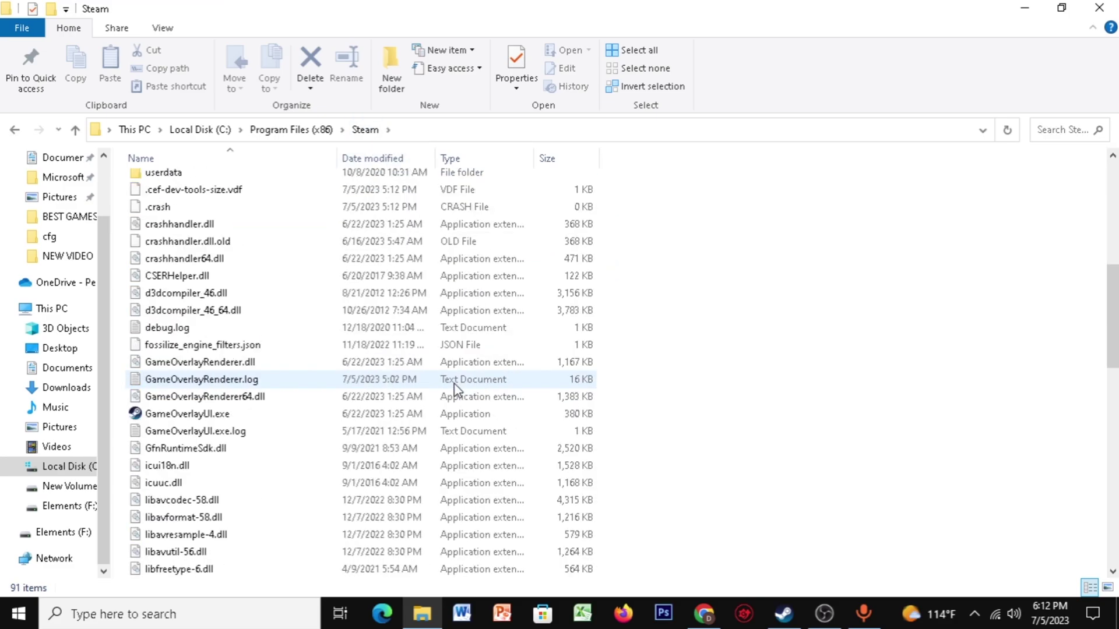
scroll(453, 383, "down", 1)
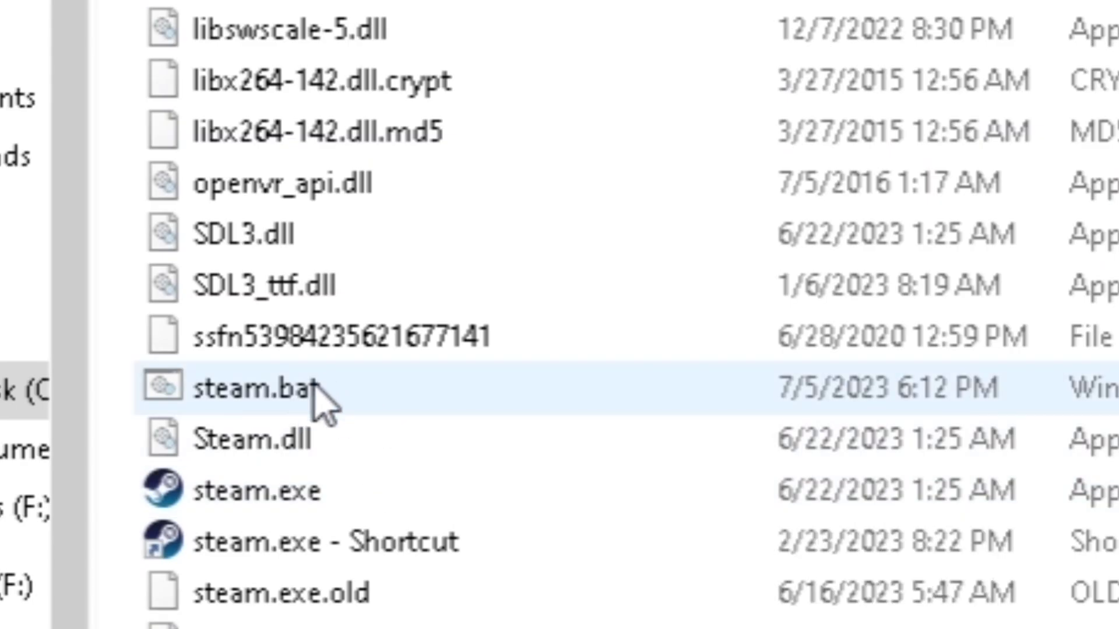
- Send steam.bat to the desktop as a shortcut
right_click(314, 385)
mouse_move(145, 459)
left_click(300, 310)
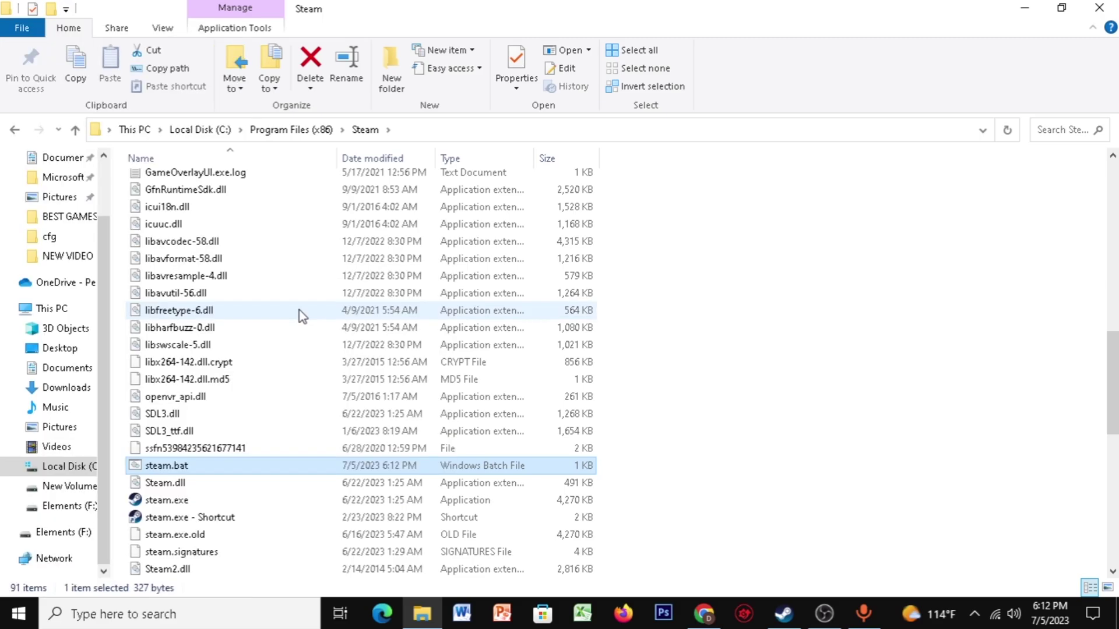
key("super+d")
right_click(479, 283)
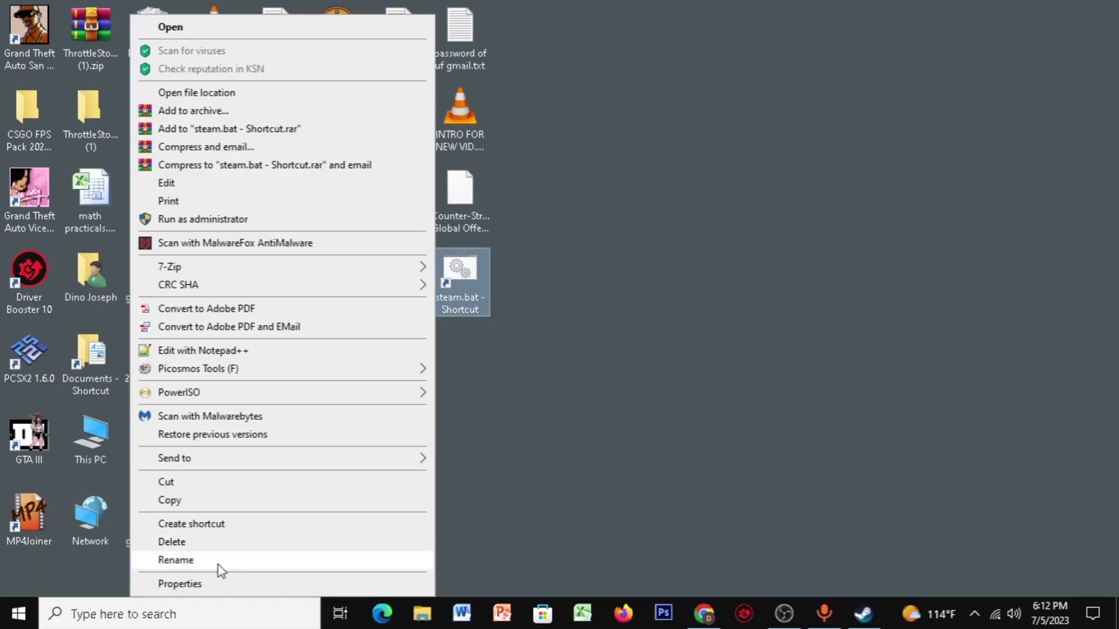
- Rename the steam.bat desktop shortcut to 'steam'
left_click(218, 560)
type("steam")
key("Return")
- Give the steam shortcut the Steam icon taken from Steam\steam.exe
right_click(476, 272)
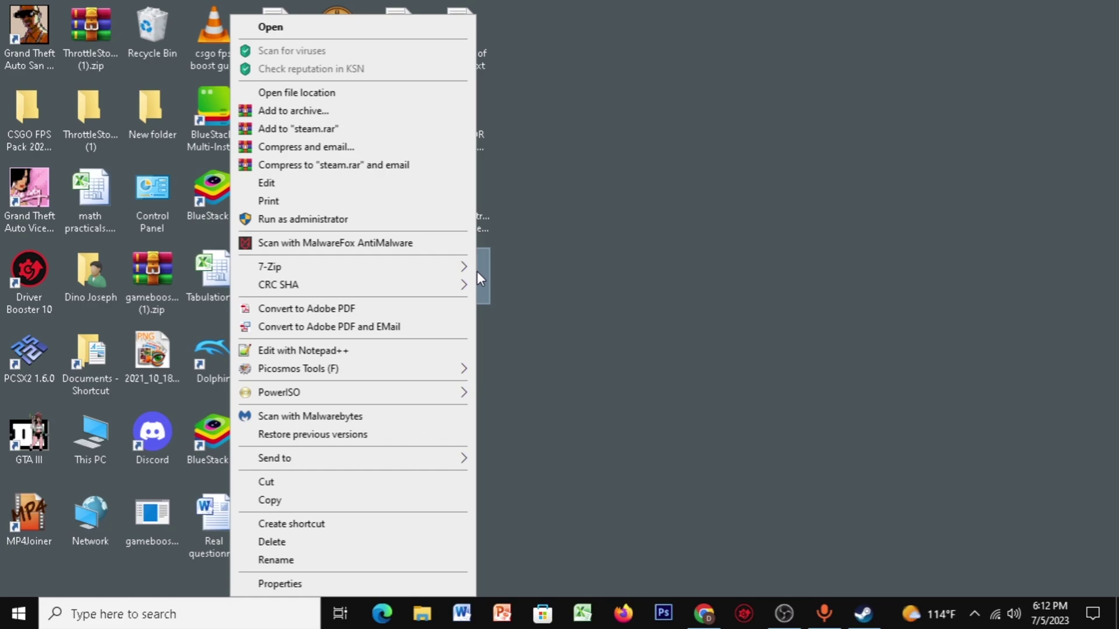
left_click(290, 587)
left_click(638, 457)
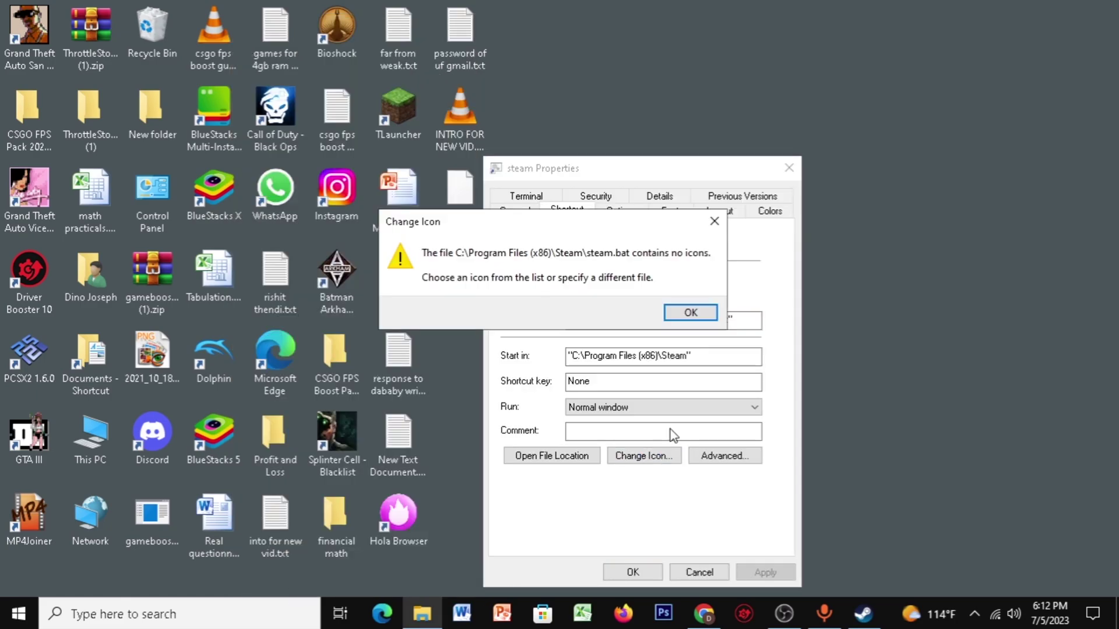
left_click(690, 313)
left_click(720, 299)
double_click(716, 441)
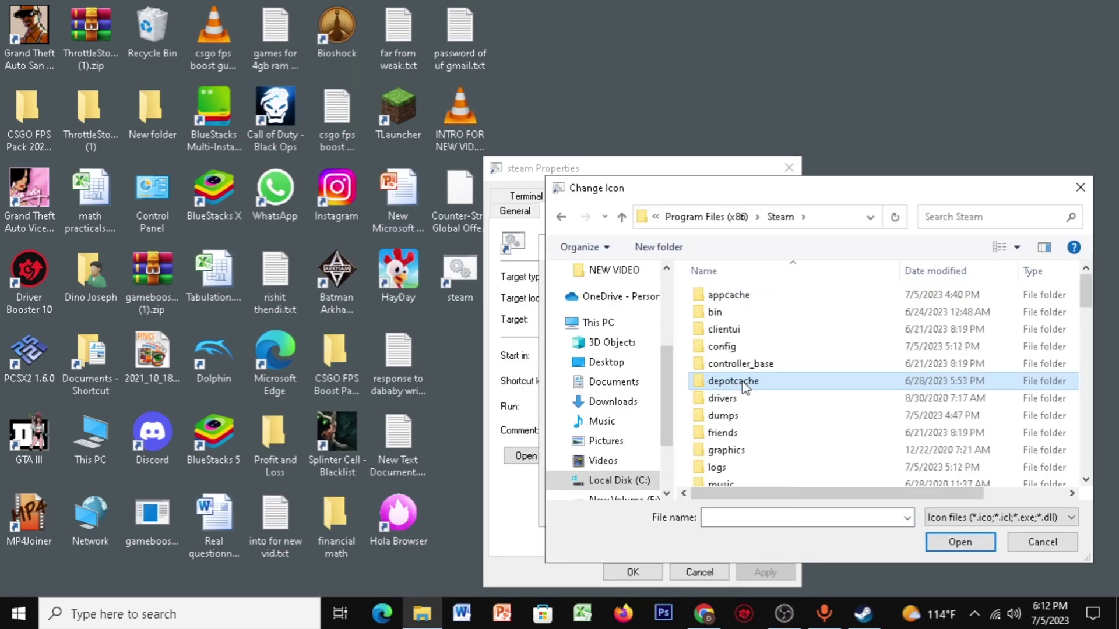
scroll(744, 389, "down", 10)
scroll(740, 379, "down", 5)
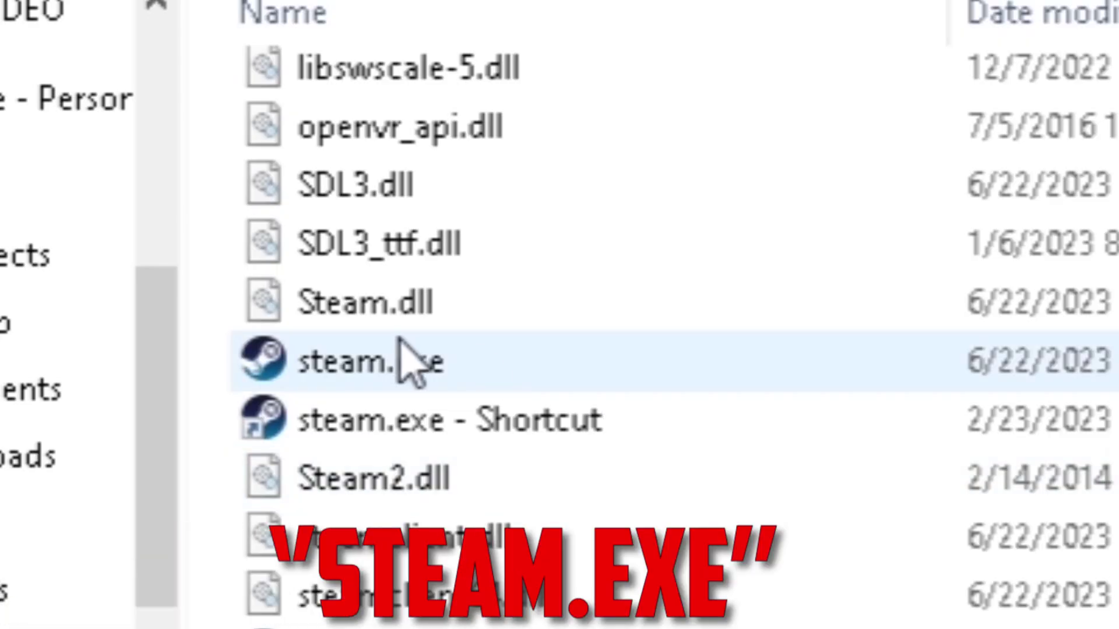
left_click(408, 361)
left_click(939, 534)
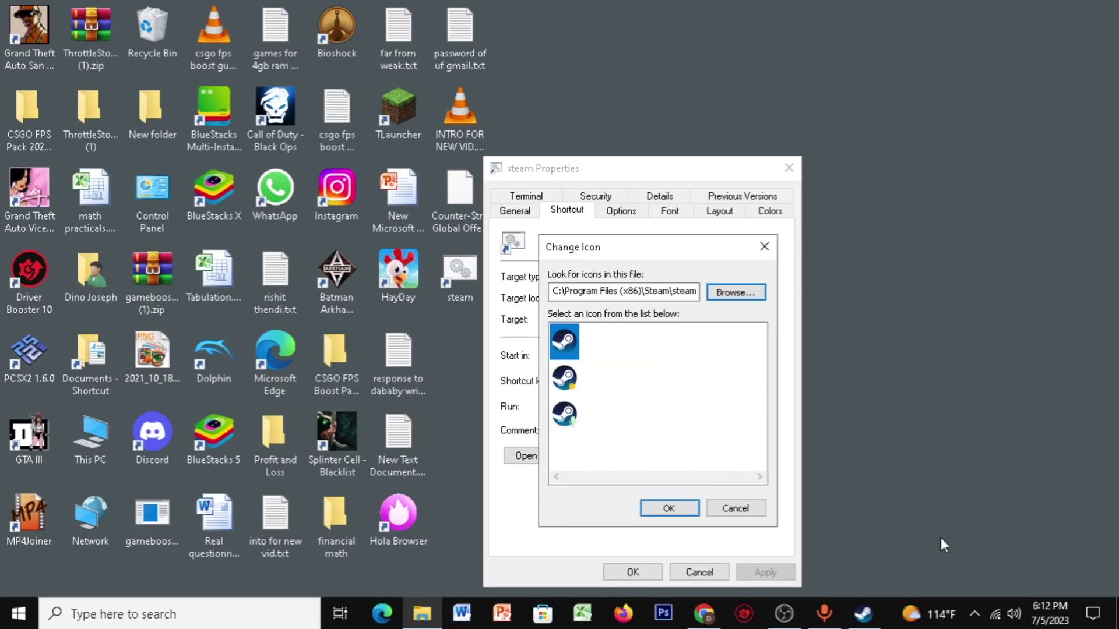
left_click(669, 509)
left_click(657, 572)
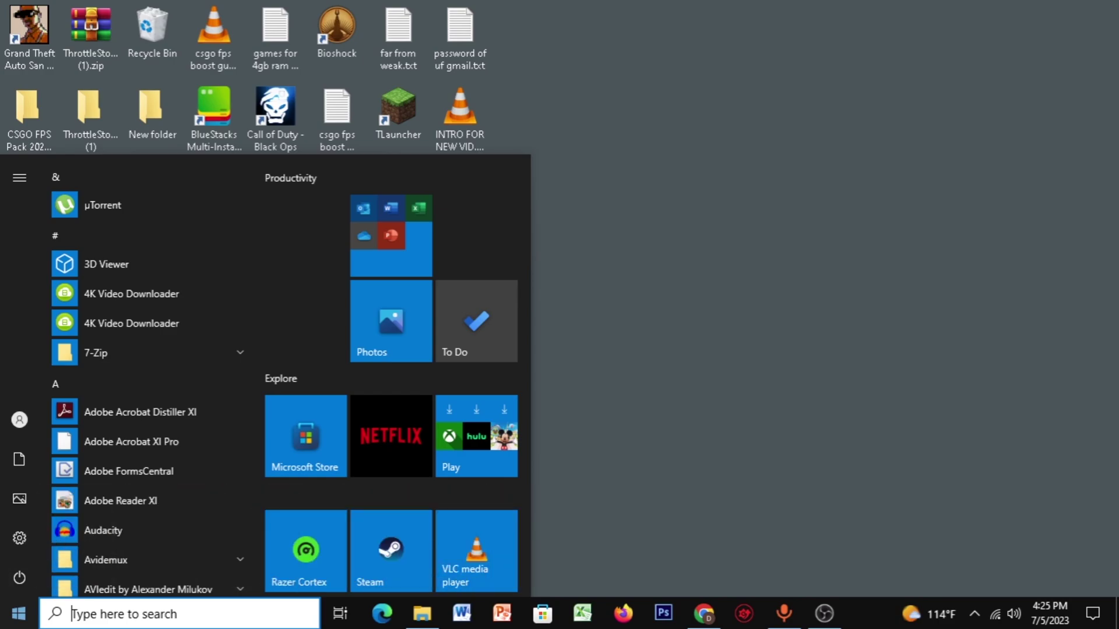
- Turn off background apps, advertising ID, online speech recognition, typing personalization and notification access
type("background ap")
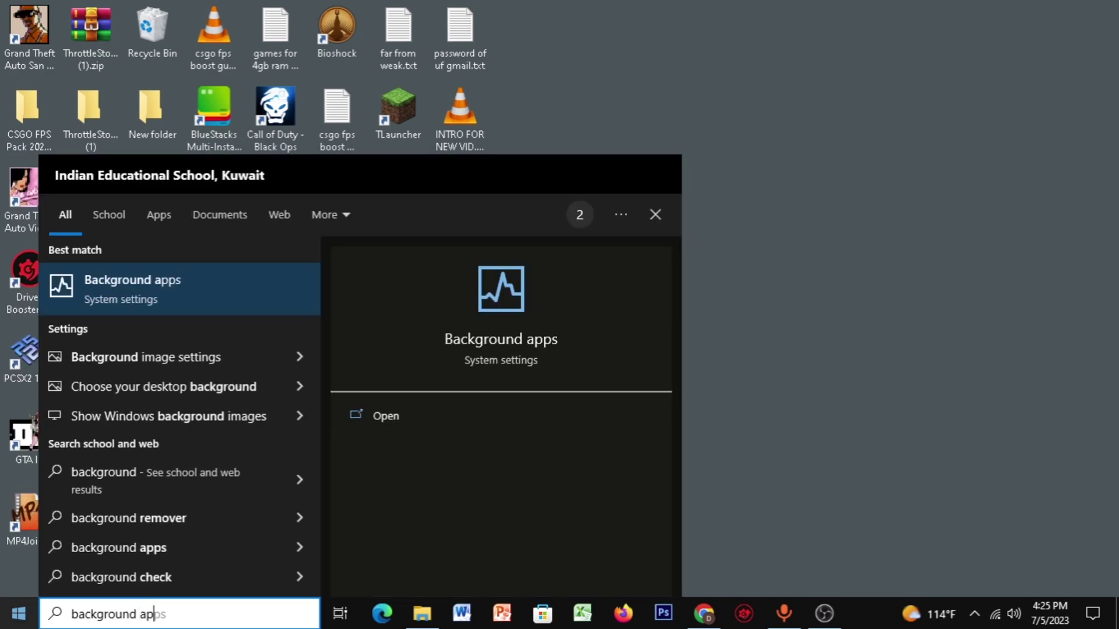
key("Return")
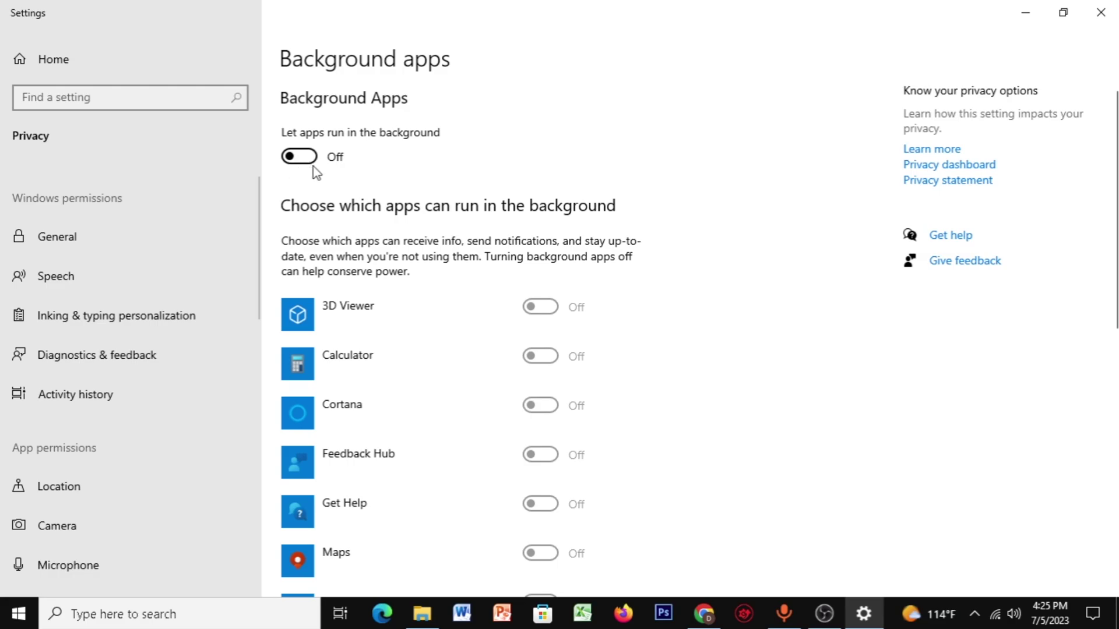
left_click(57, 237)
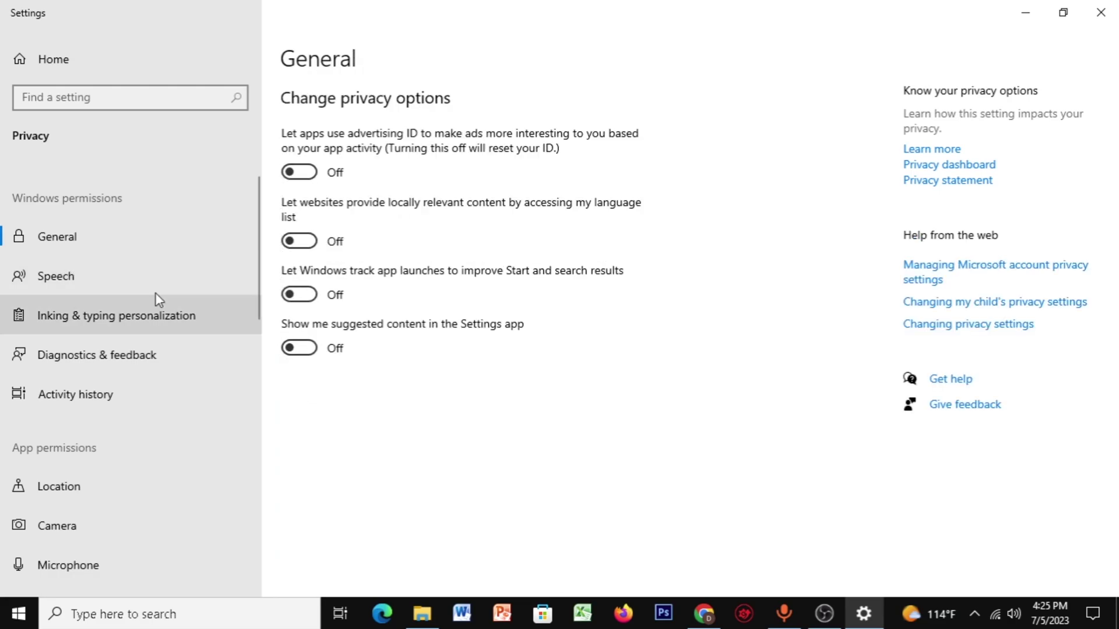
left_click(131, 288)
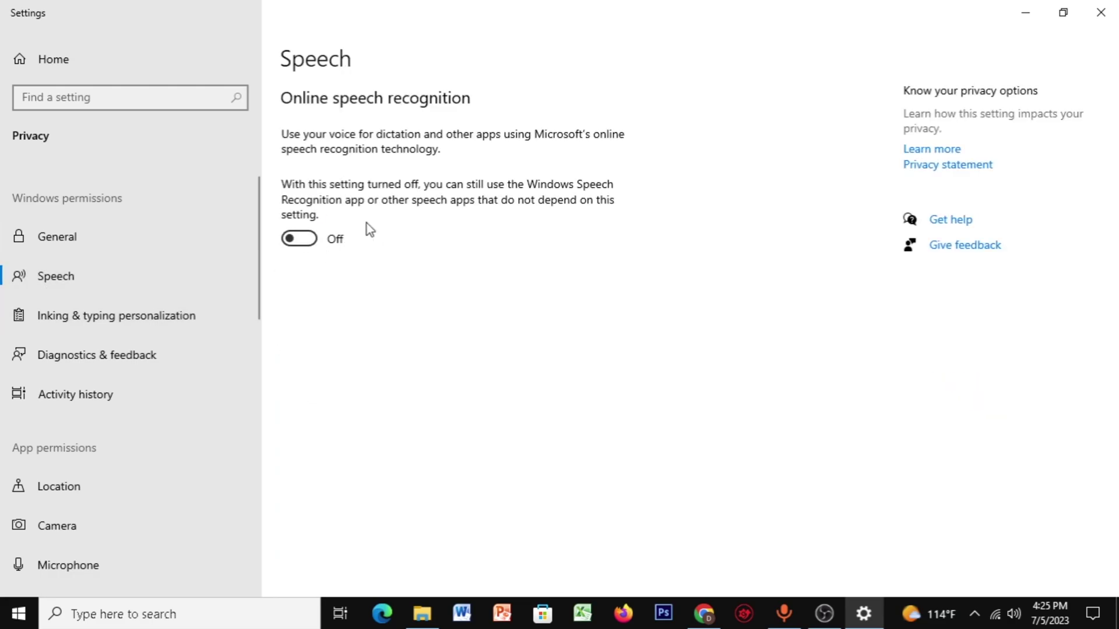
left_click(210, 328)
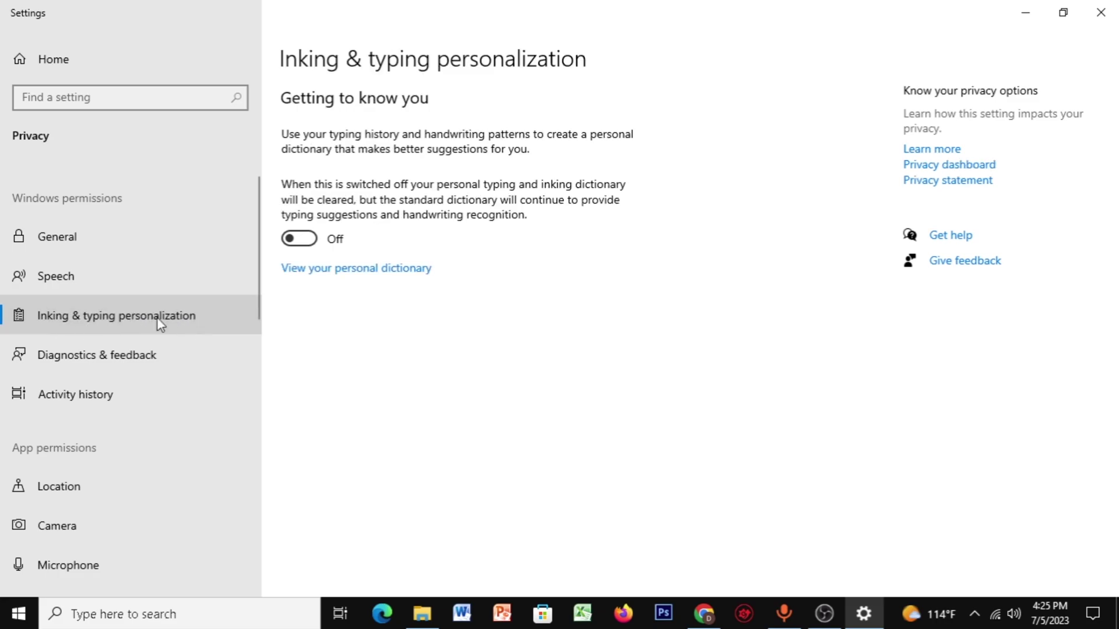
left_click(137, 405)
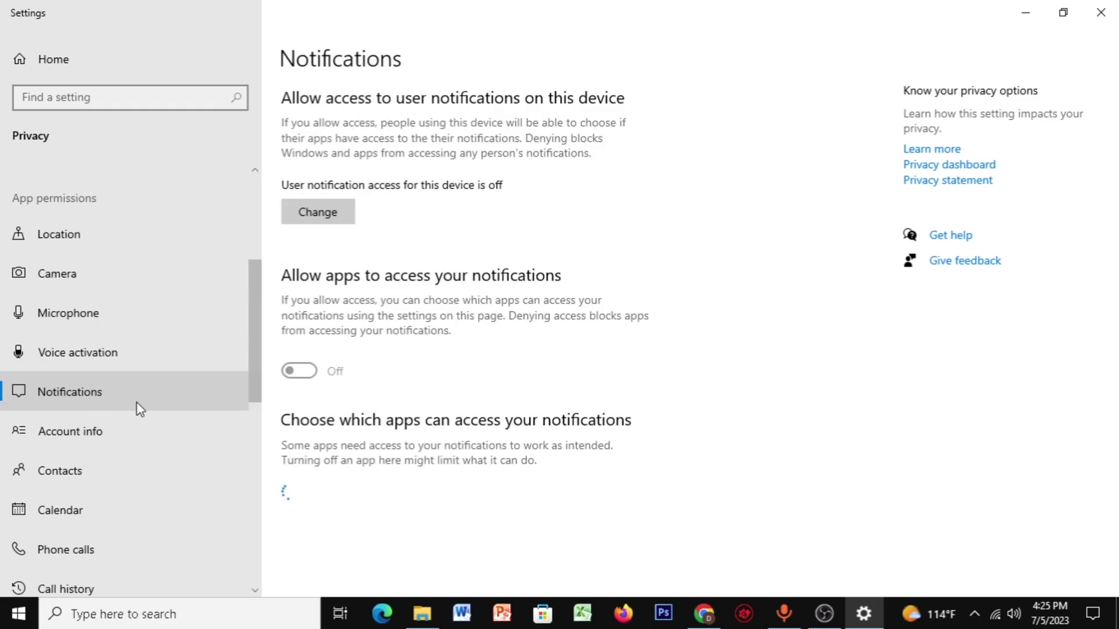
left_click(329, 213)
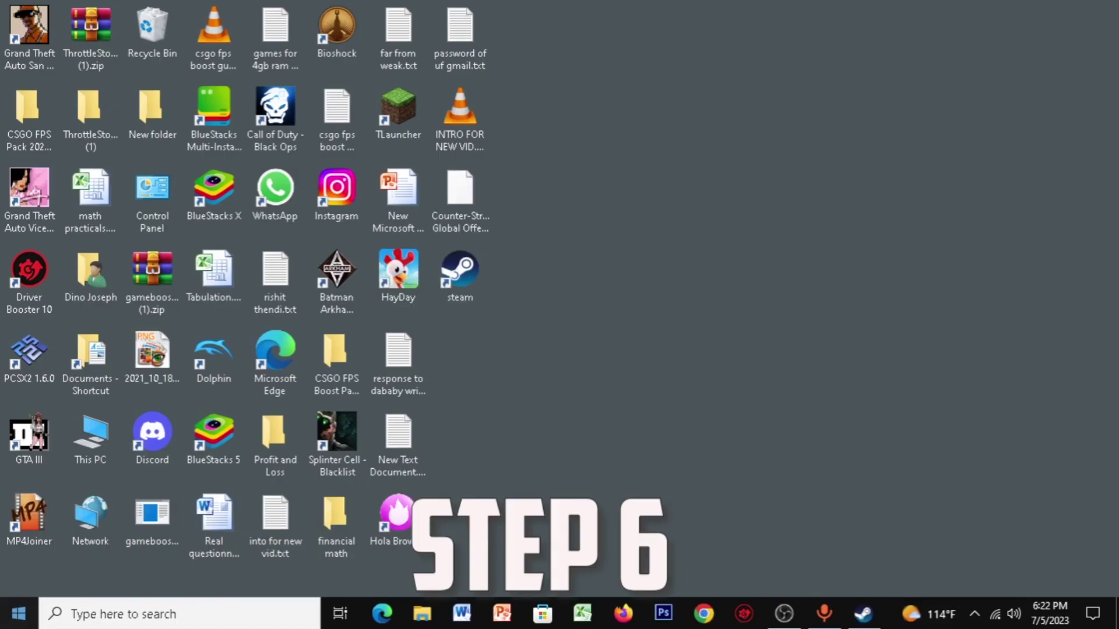
- Add csgo.exe from steamapps\common\Counter-Strike Global Offensive to the Graphics settings app list
key("super")
type("graphic")
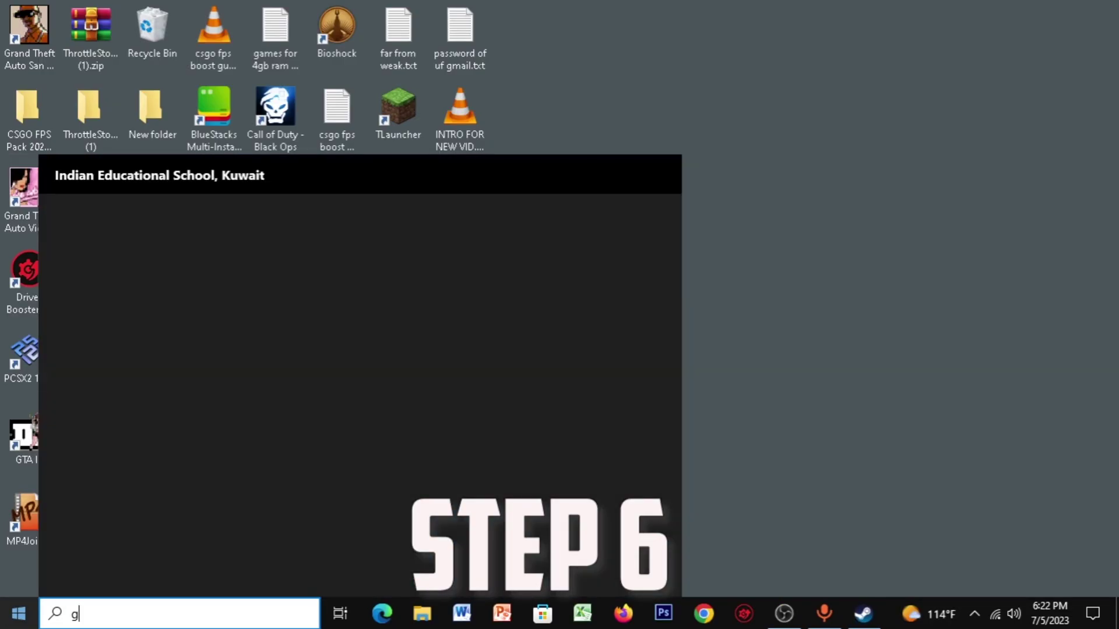
key("Return")
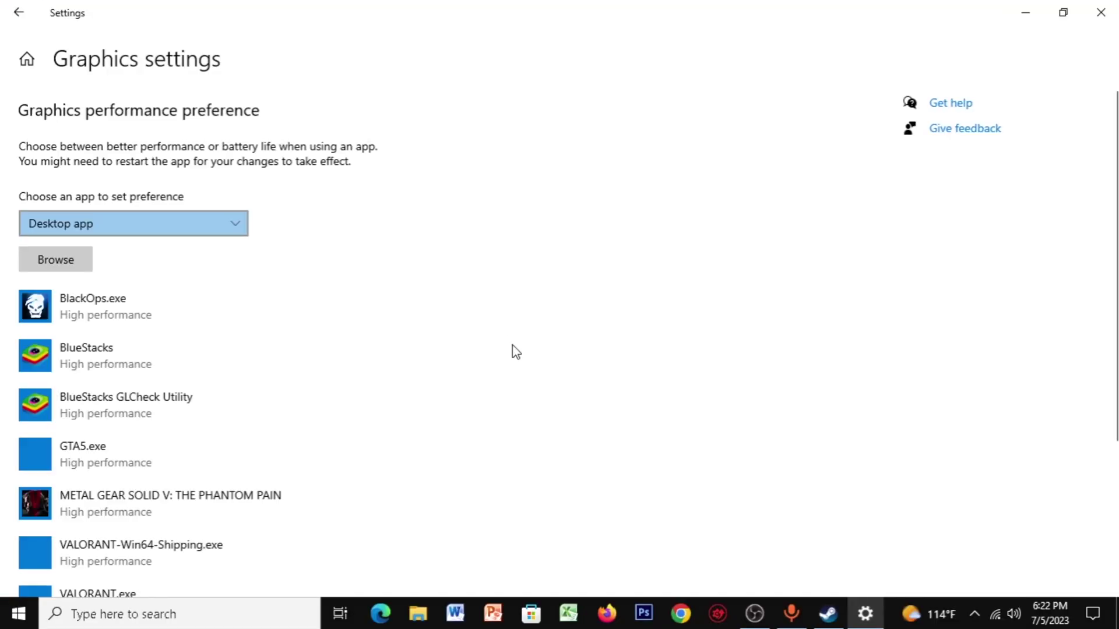
left_click(70, 257)
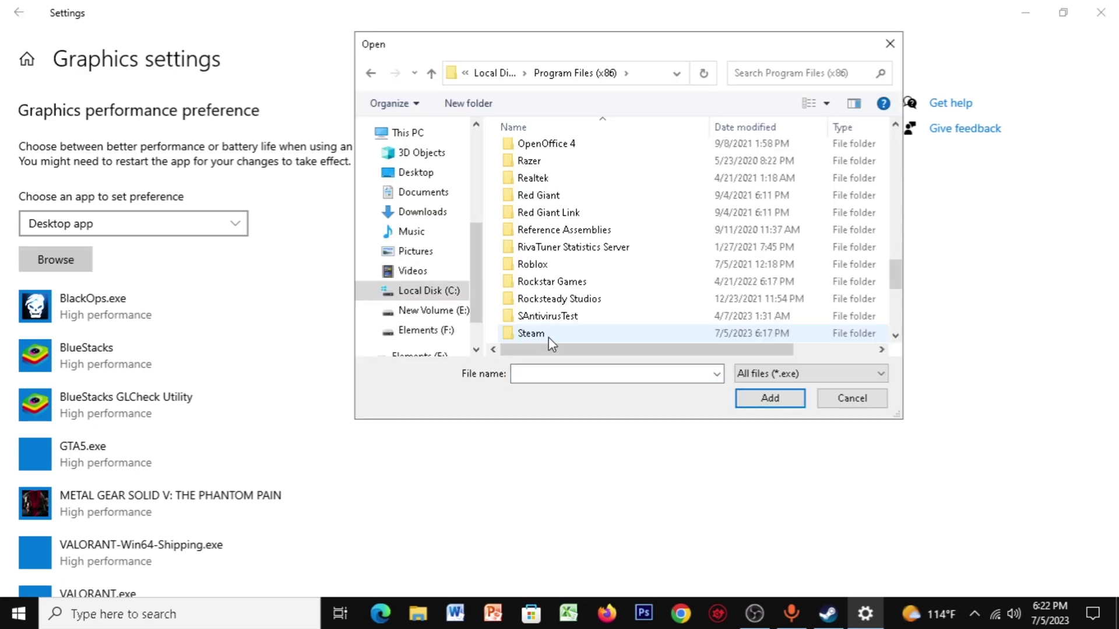
left_click(548, 335)
double_click(547, 334)
double_click(554, 279)
double_click(560, 150)
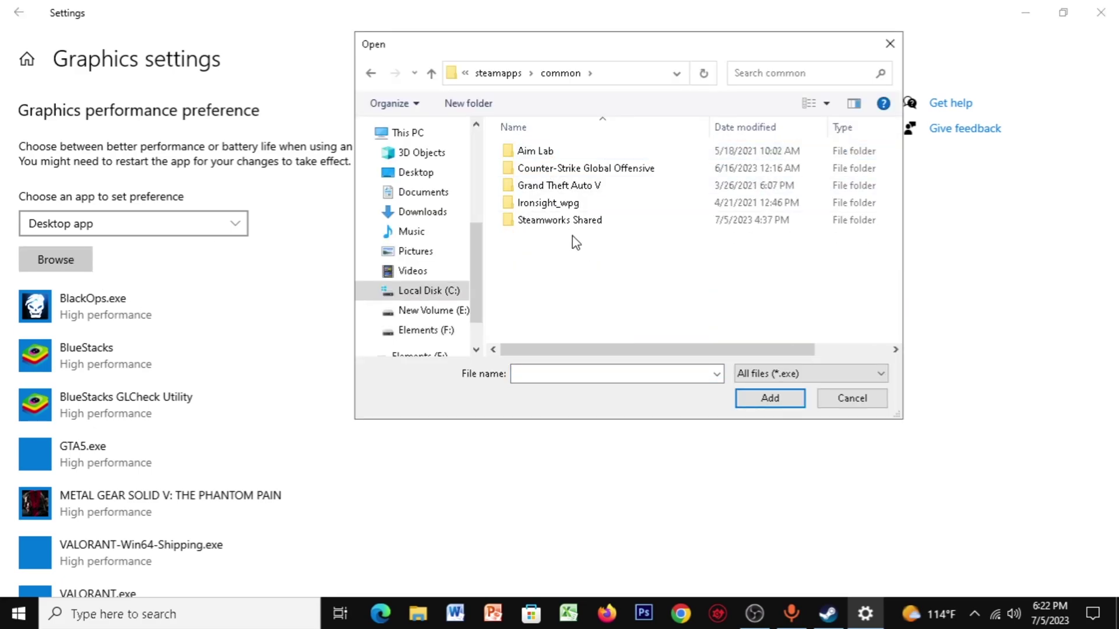
double_click(551, 169)
left_click(538, 241)
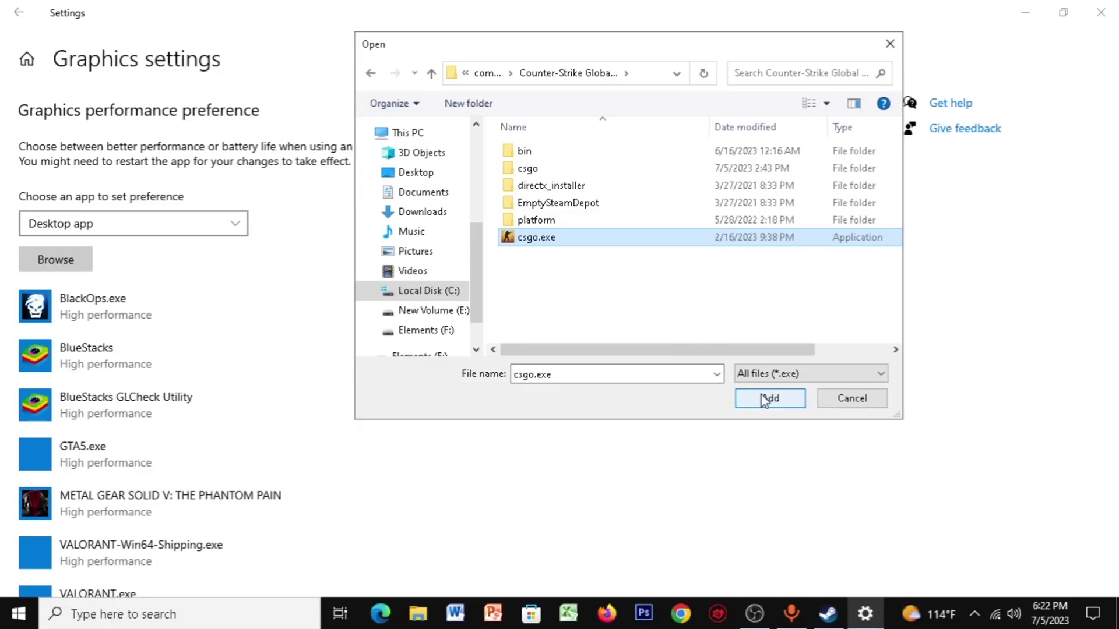
left_click(768, 399)
- Set csgo.exe's graphics preference to High performance
left_click(257, 396)
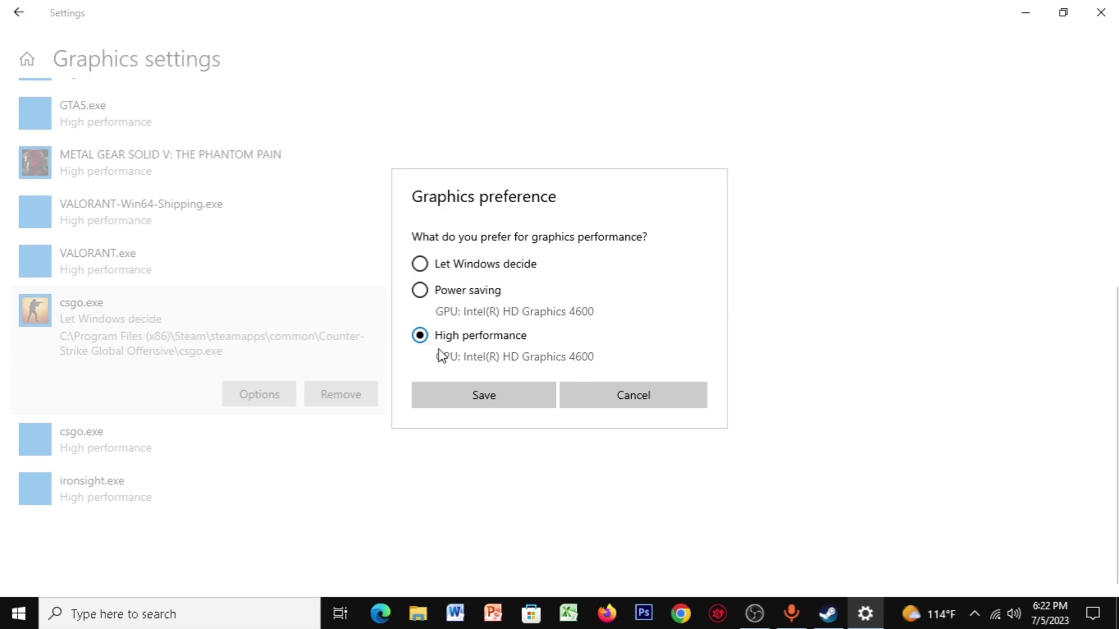
left_click(494, 399)
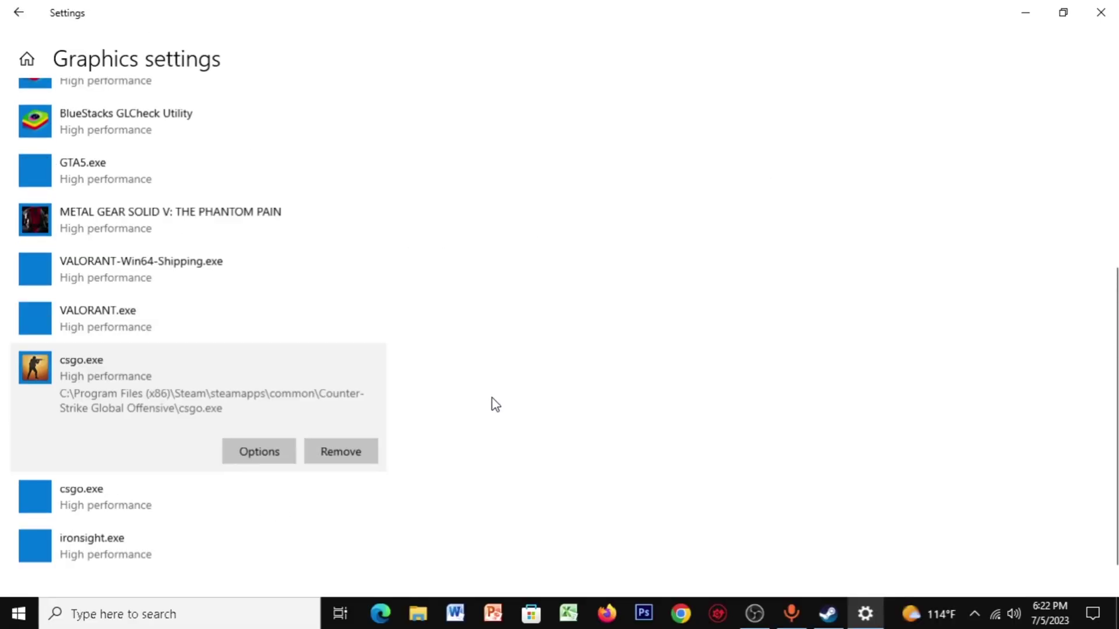
scroll(495, 404, "up", 5)
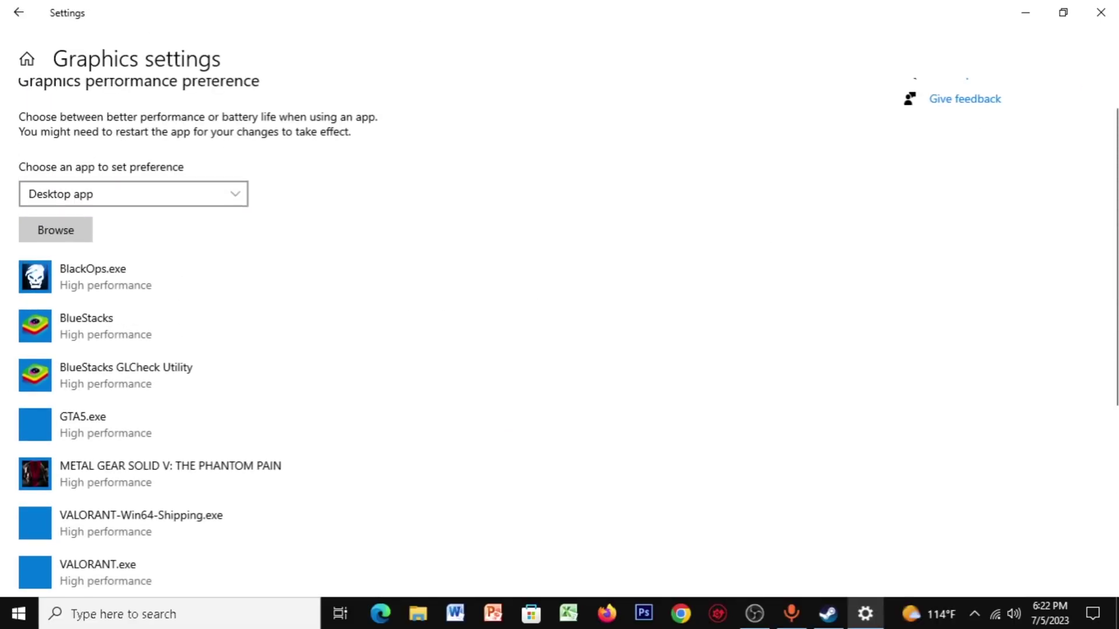
- Turn Game Mode on and Xbox Game Bar off
left_click(3, 7)
left_click(85, 97)
type("game mod")
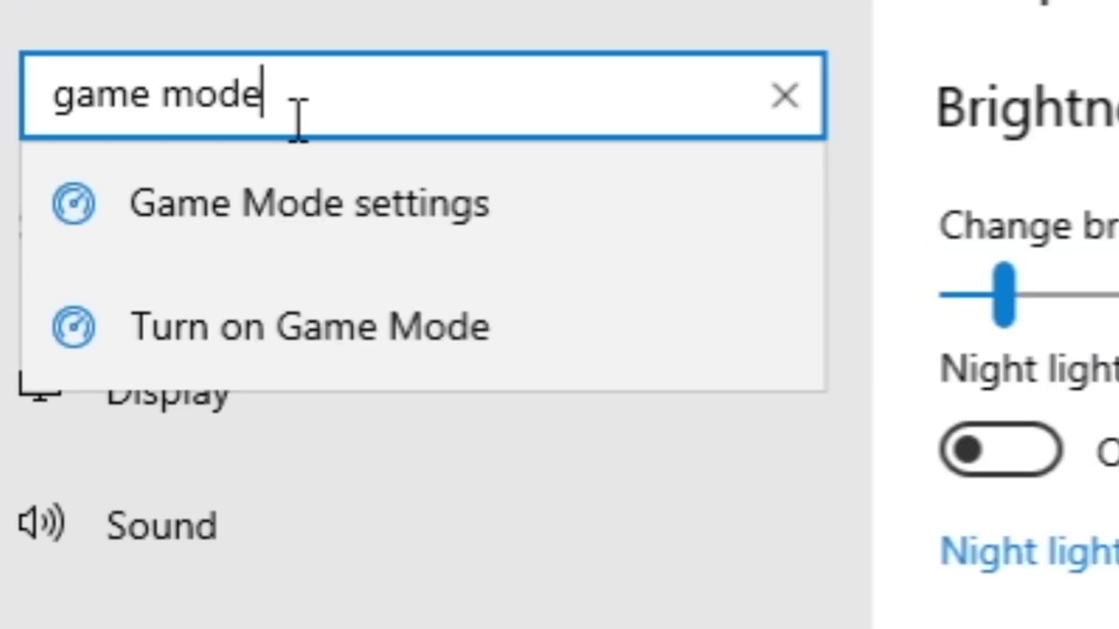
type("e")
key("Return")
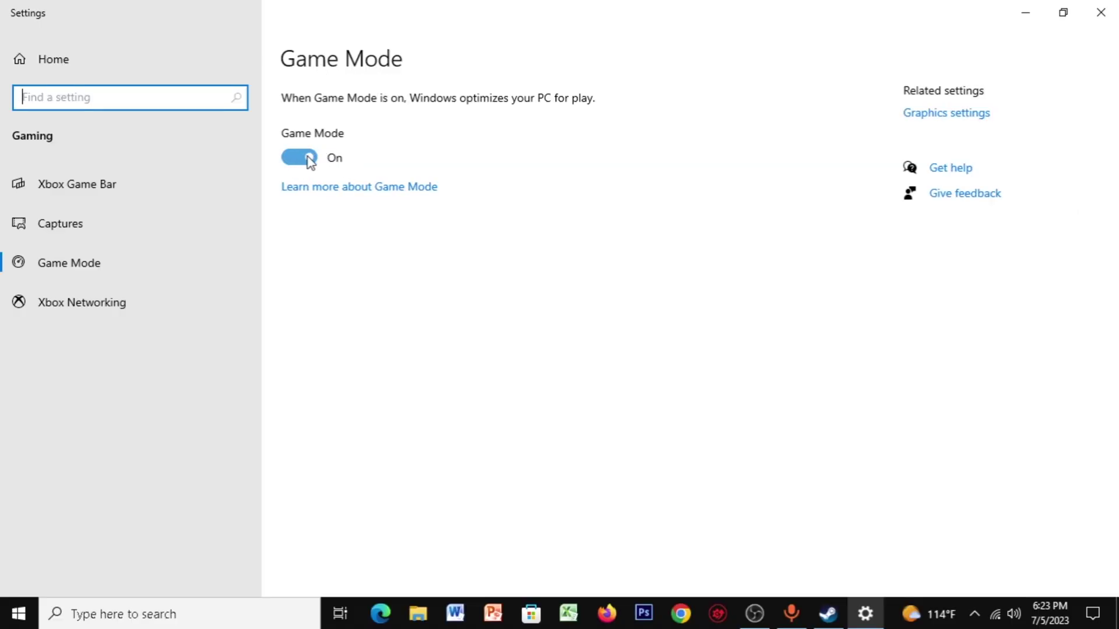
left_click(102, 184)
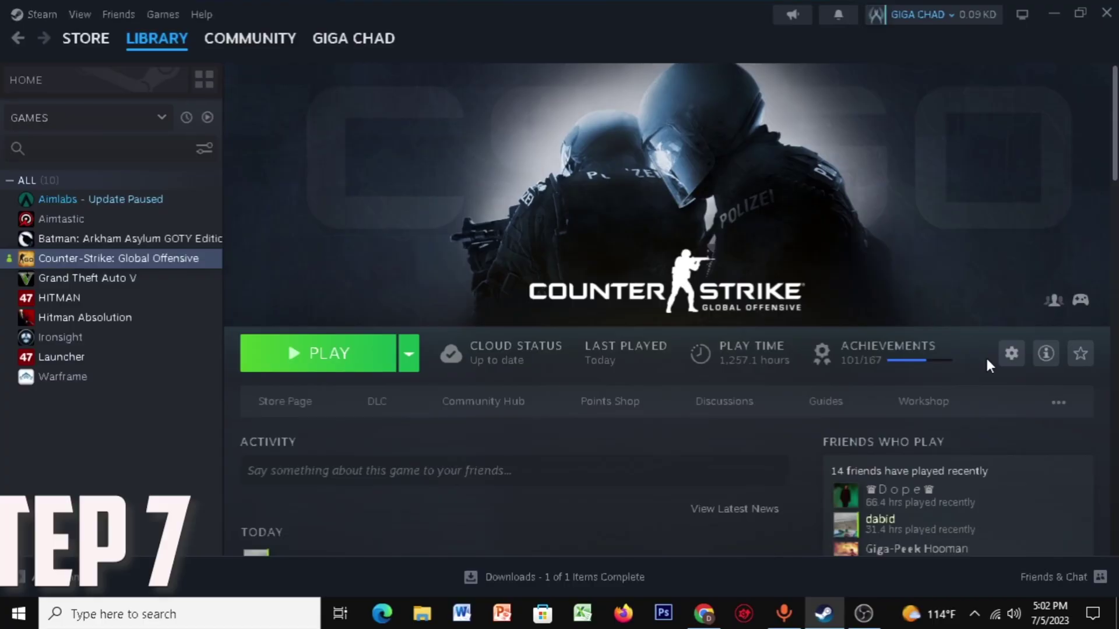
- Disable fullscreen optimizations for csgo.exe and override high DPI scaling by Application
right_click(175, 259)
mouse_move(214, 355)
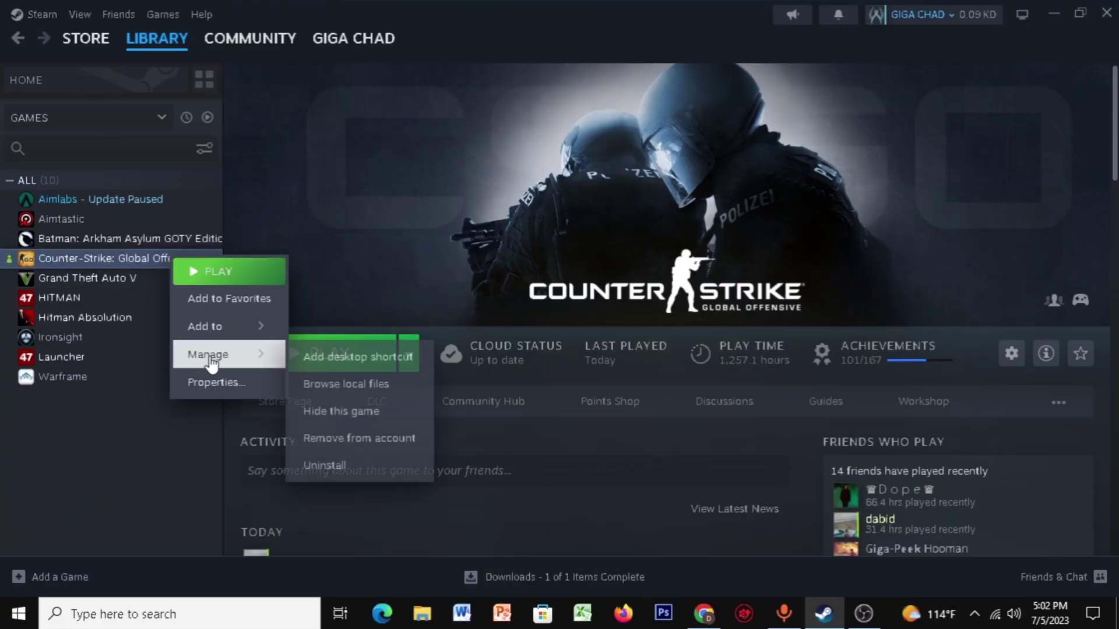
left_click(326, 383)
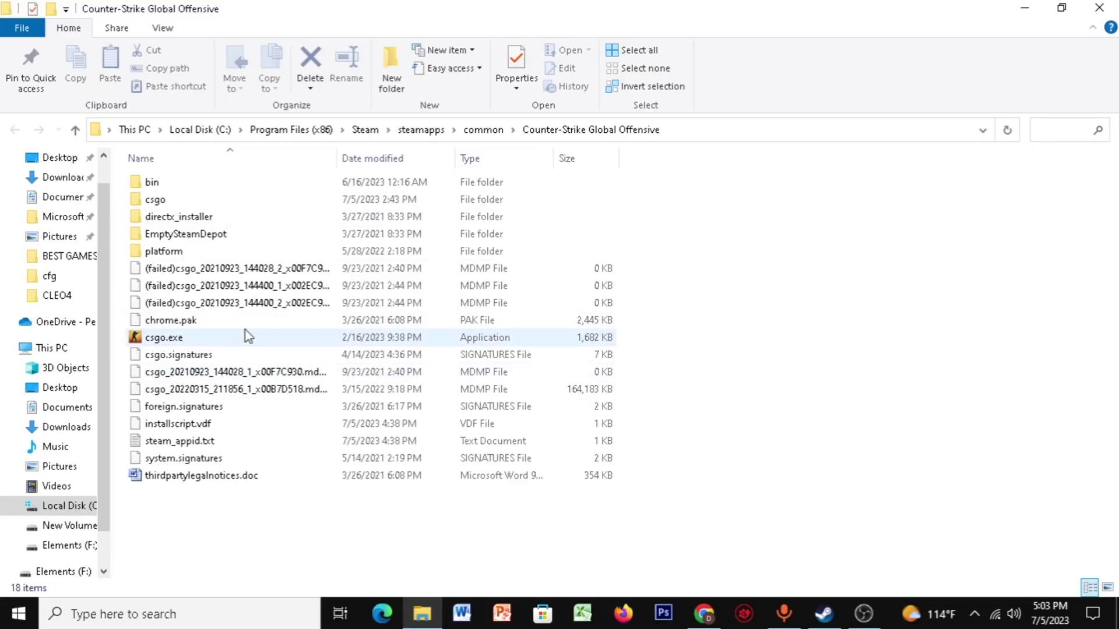
right_click(183, 339)
left_click(52, 589)
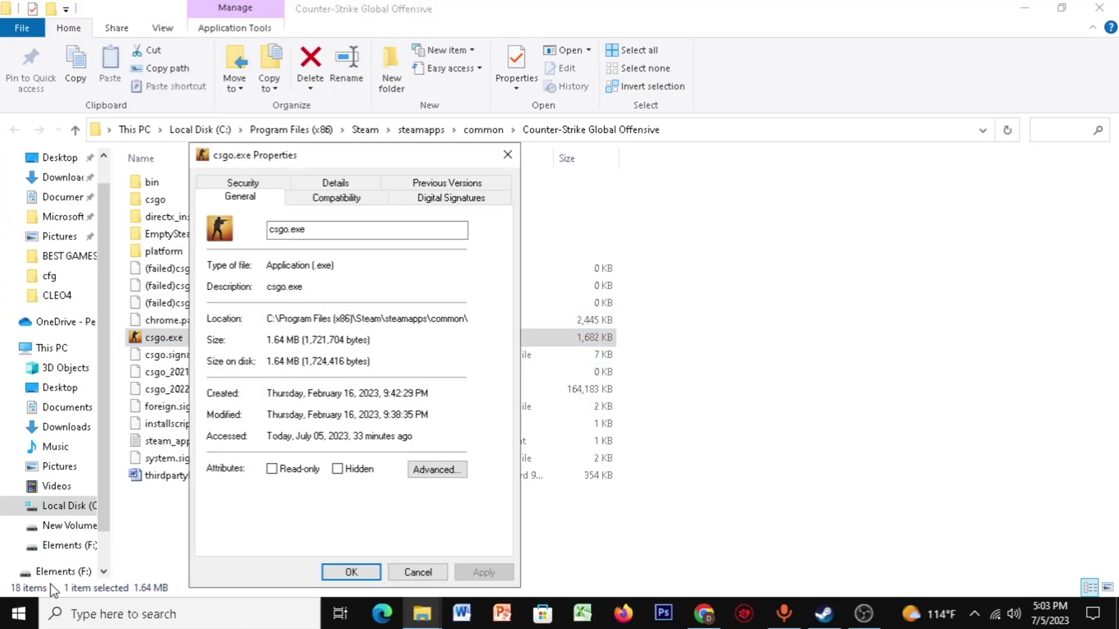
left_click(336, 198)
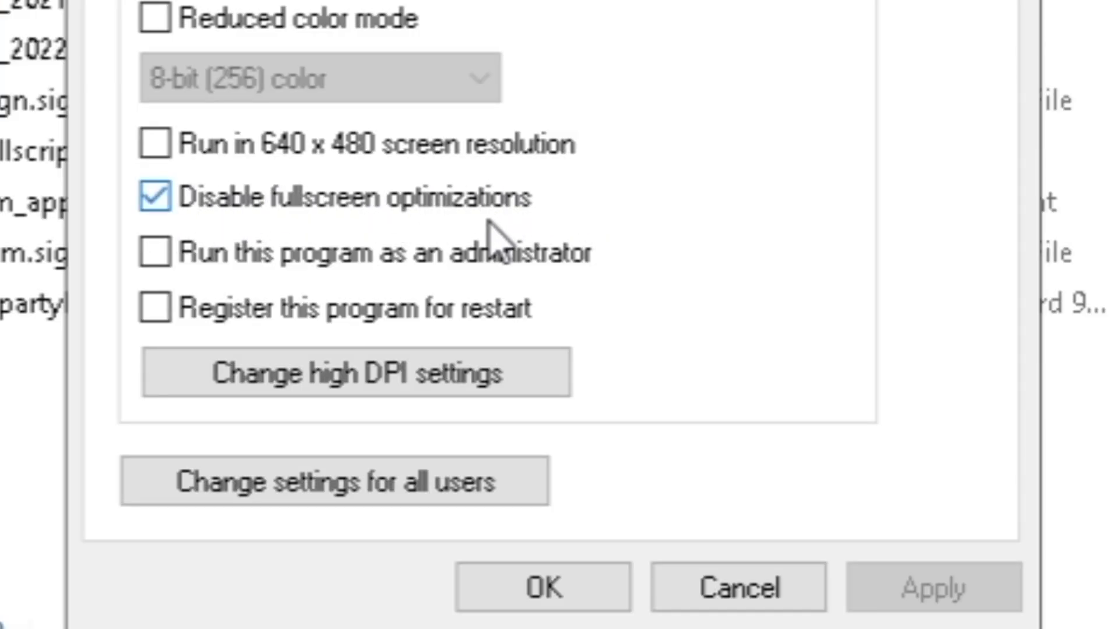
left_click(324, 387)
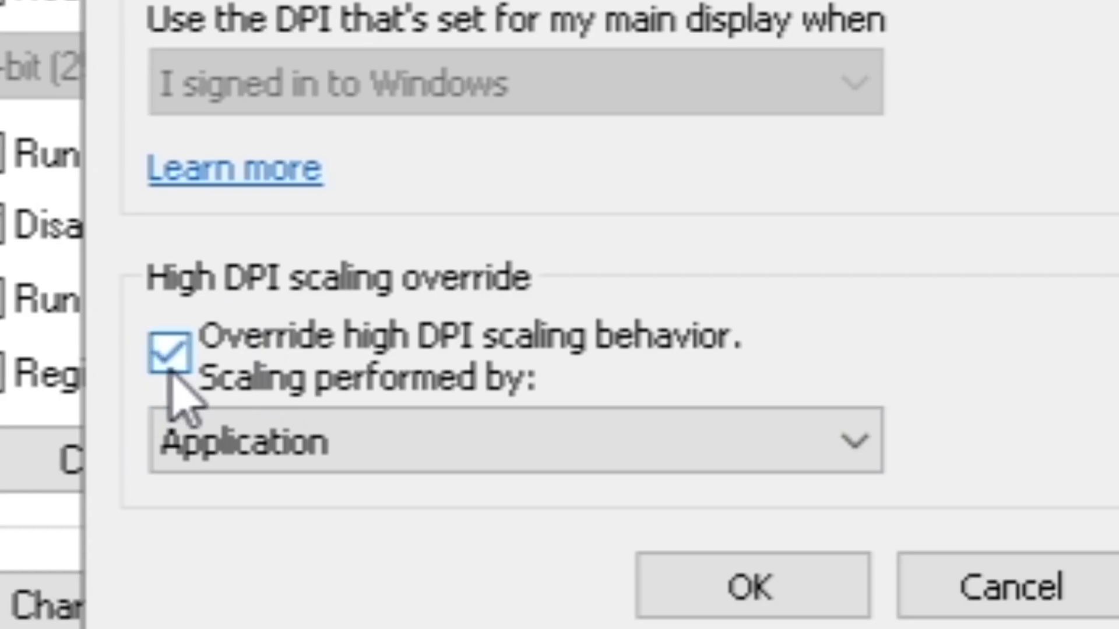
left_click(480, 531)
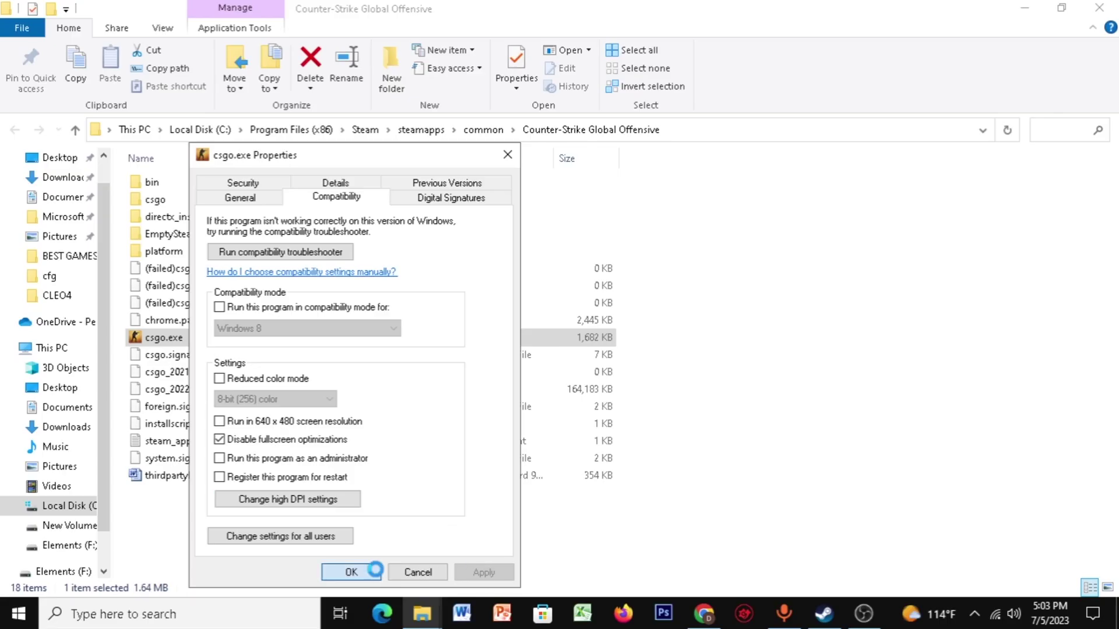
left_click(351, 571)
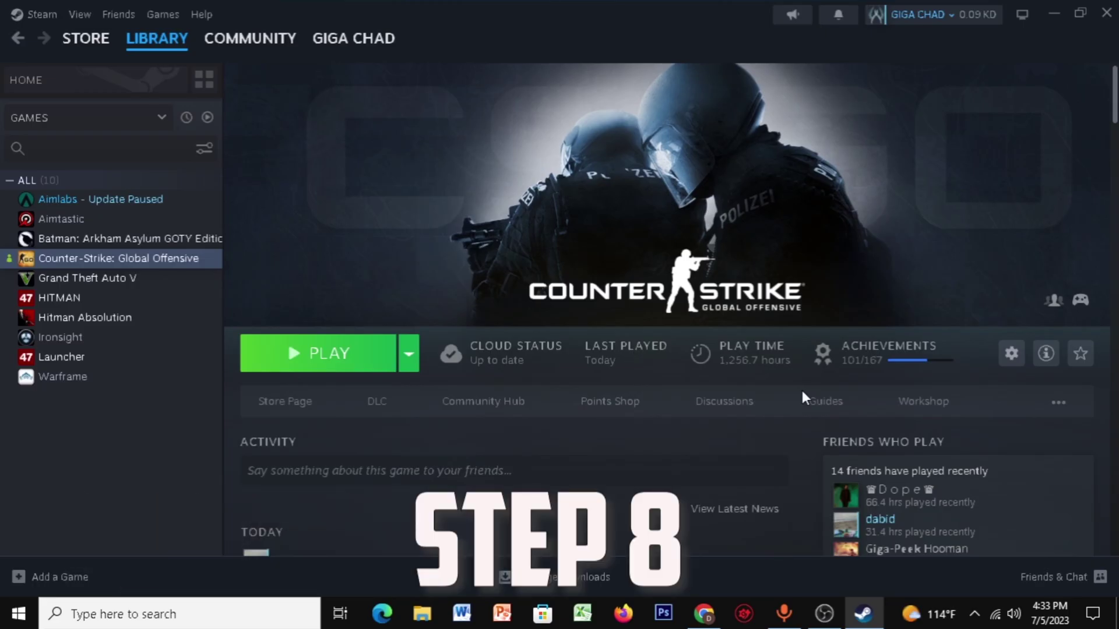
- Paste autoexec.cfg and autoexec.txt into Steam\userdata\<id>\730\local\cfg
right_click(65, 256)
mouse_move(117, 355)
left_click(252, 385)
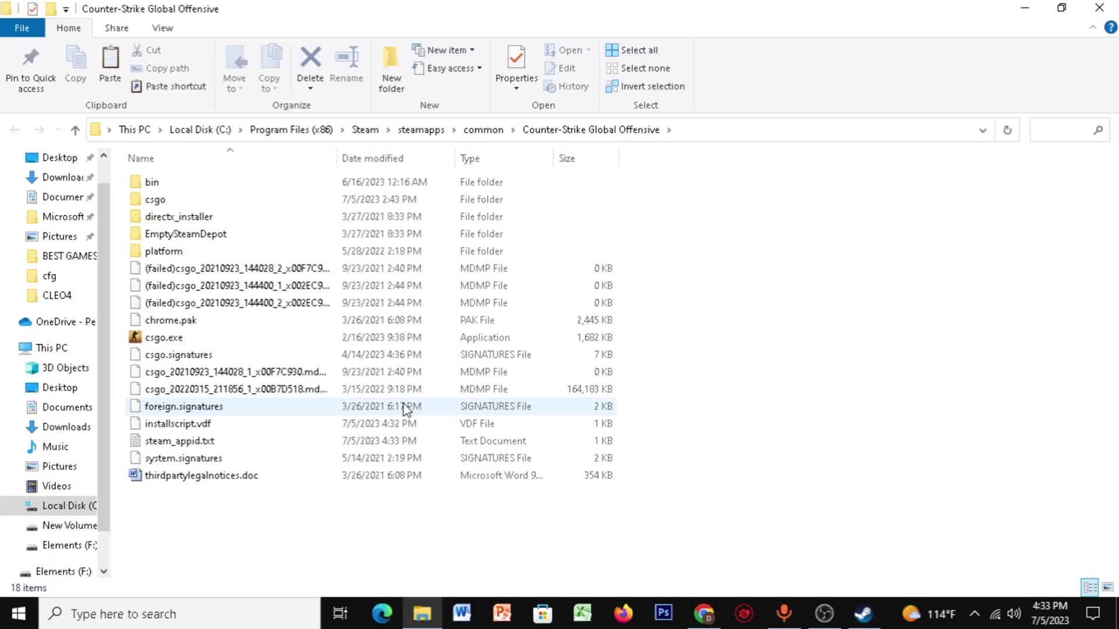
left_click(365, 129)
scroll(170, 380, "down", 4)
double_click(163, 379)
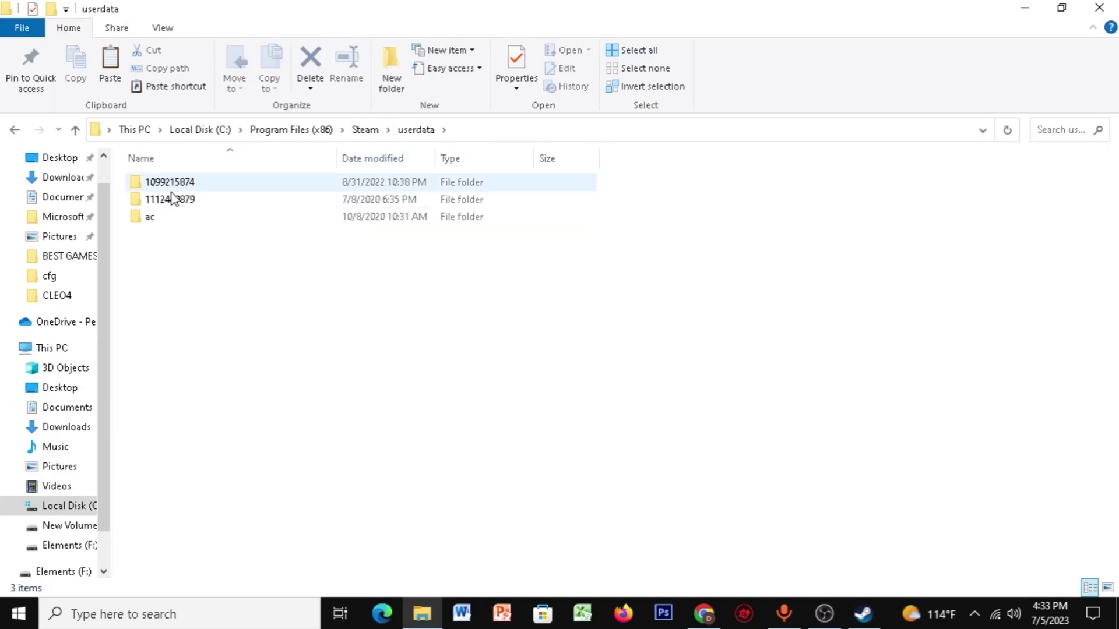
double_click(175, 182)
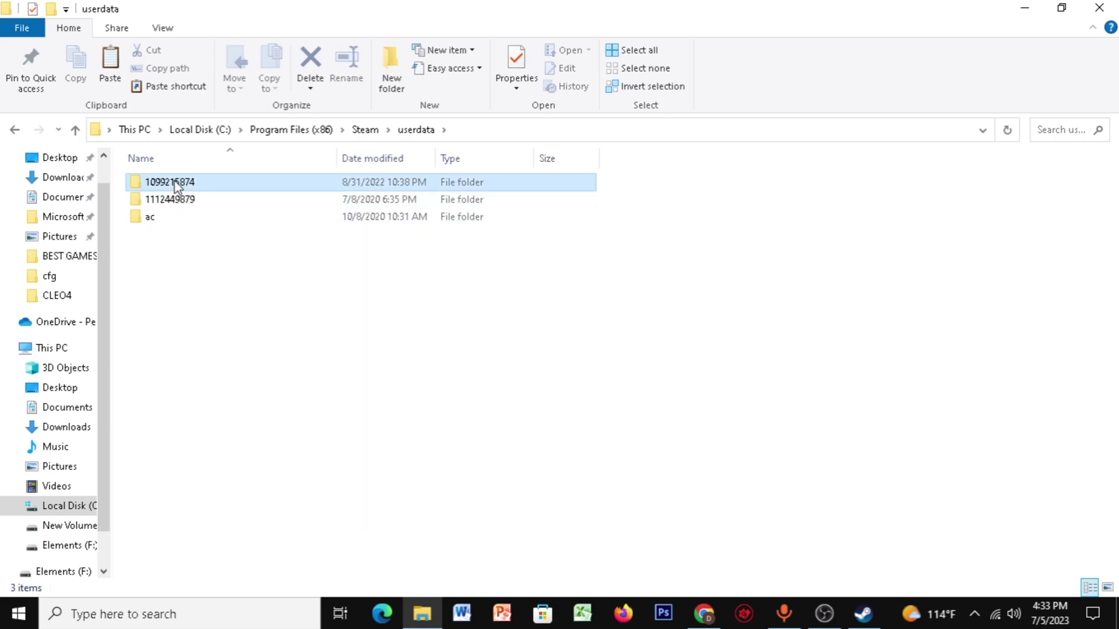
double_click(169, 200)
double_click(176, 183)
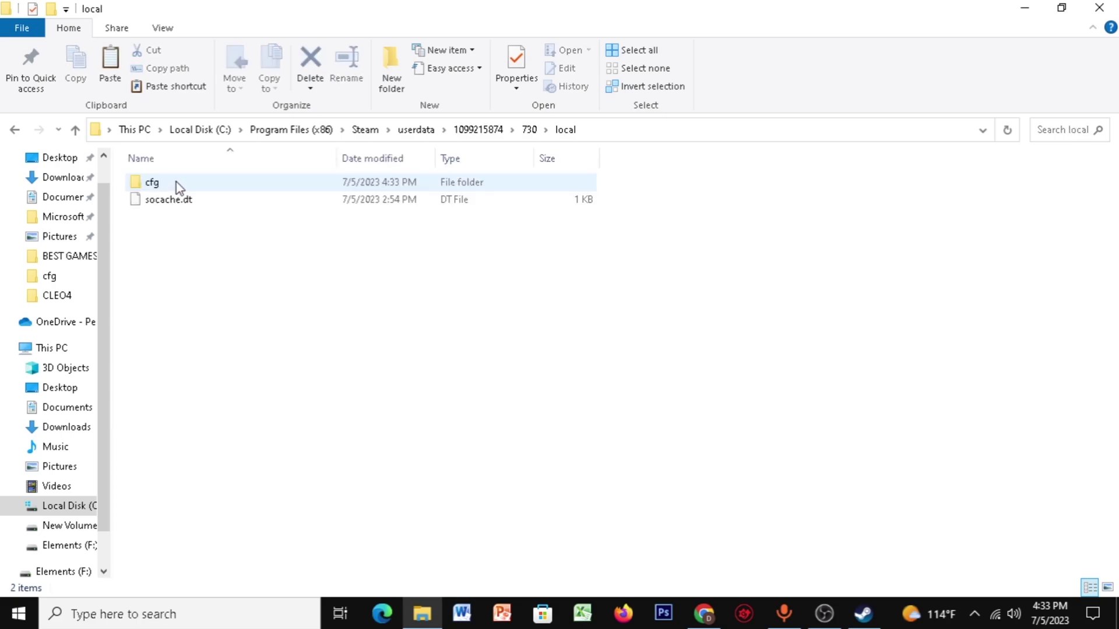
double_click(176, 184)
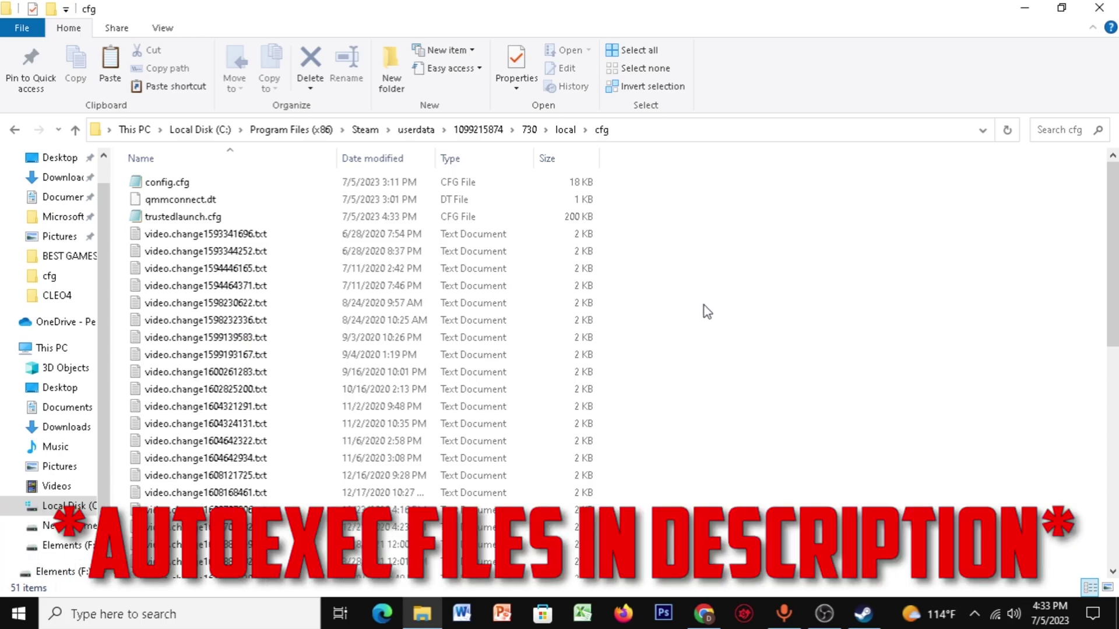
key("ctrl+v")
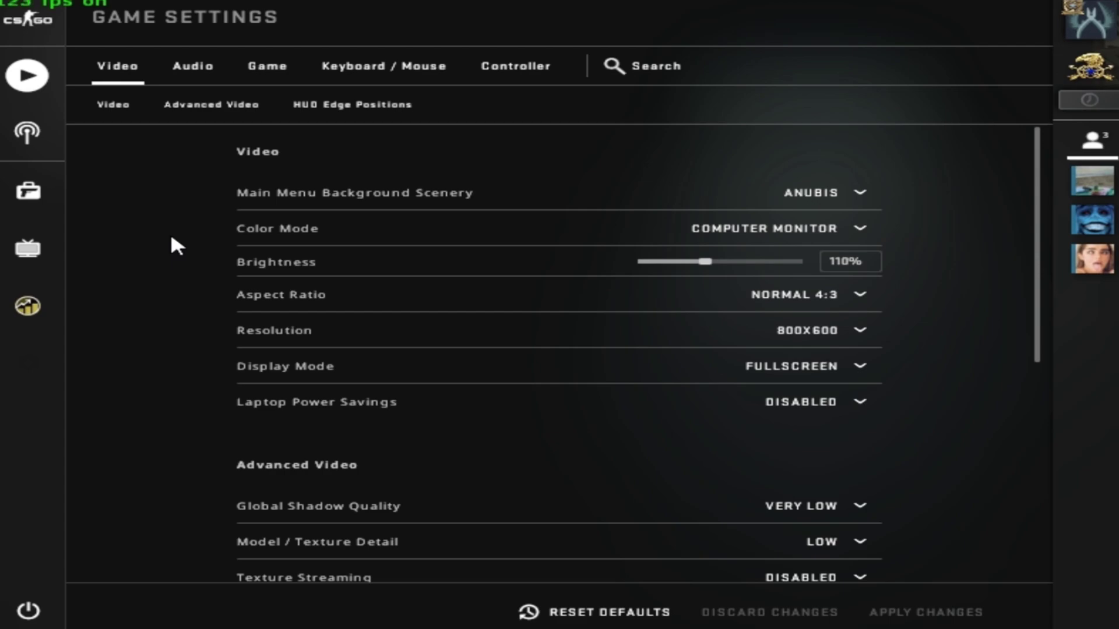
- Check the aspect ratio and Boost Player Contrast video options, then open the developer console in-game
left_click(849, 294)
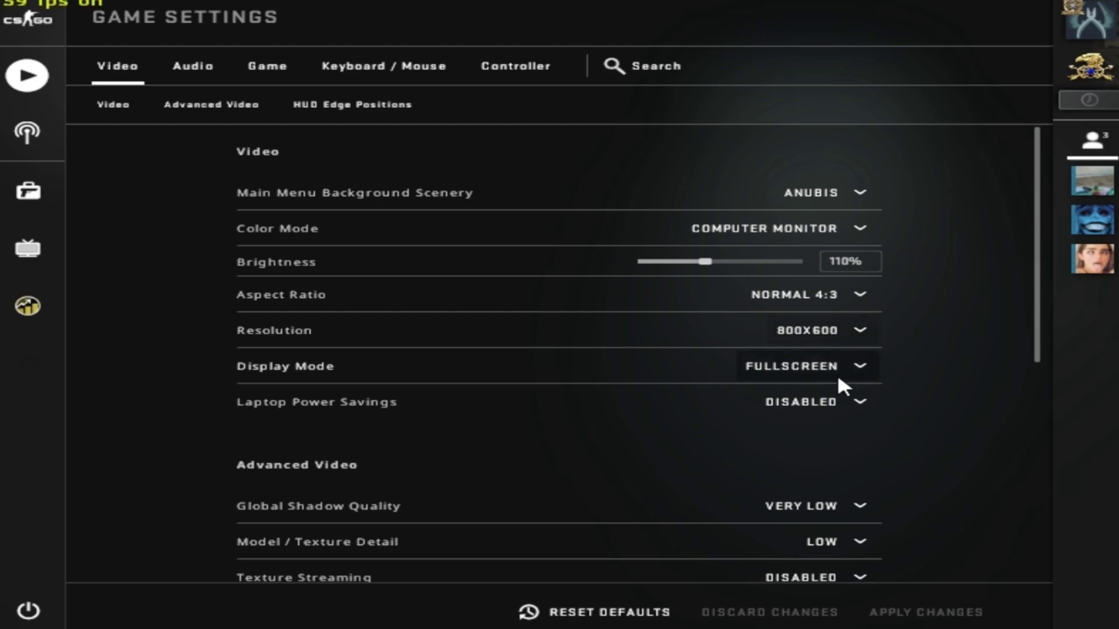
mouse_move(271, 402)
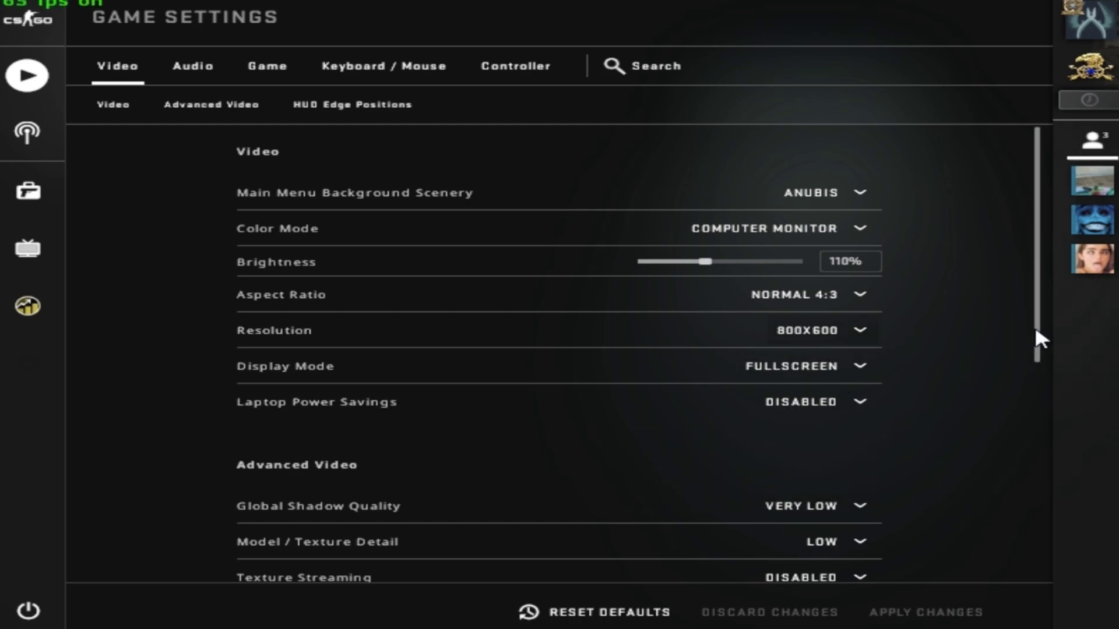
left_click_drag(1034, 323, 1022, 547)
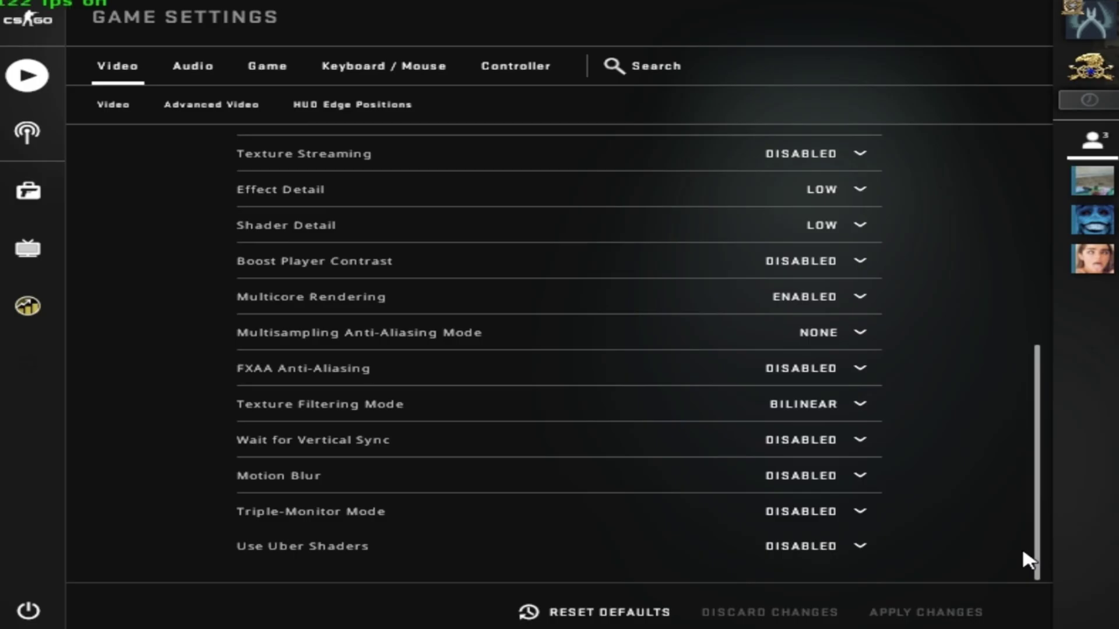
left_click(807, 260)
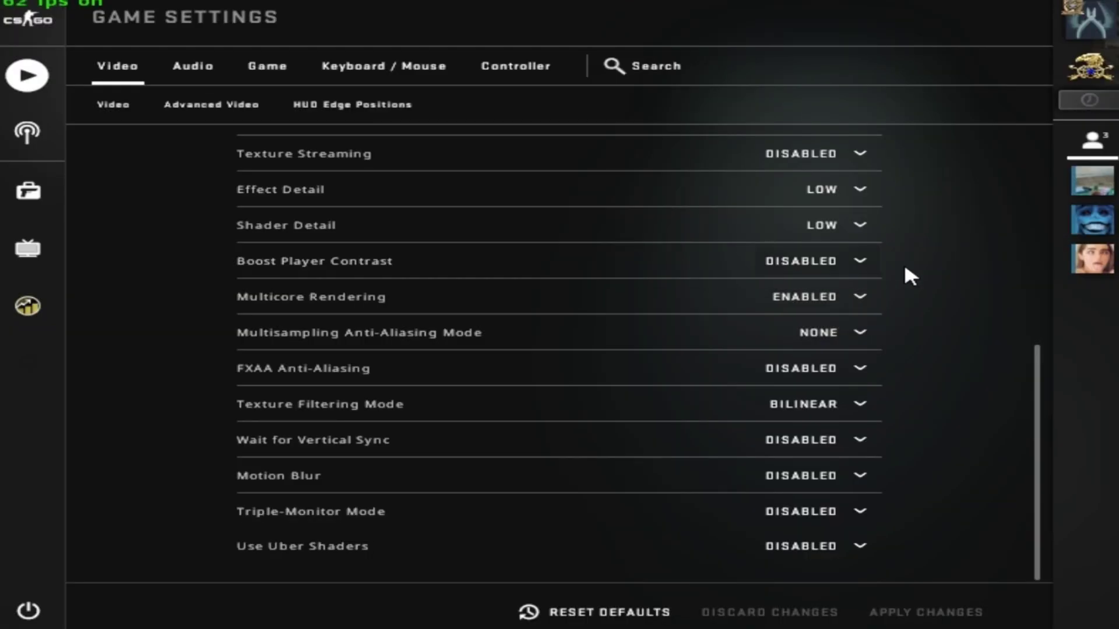
scroll(839, 456, "up", 5)
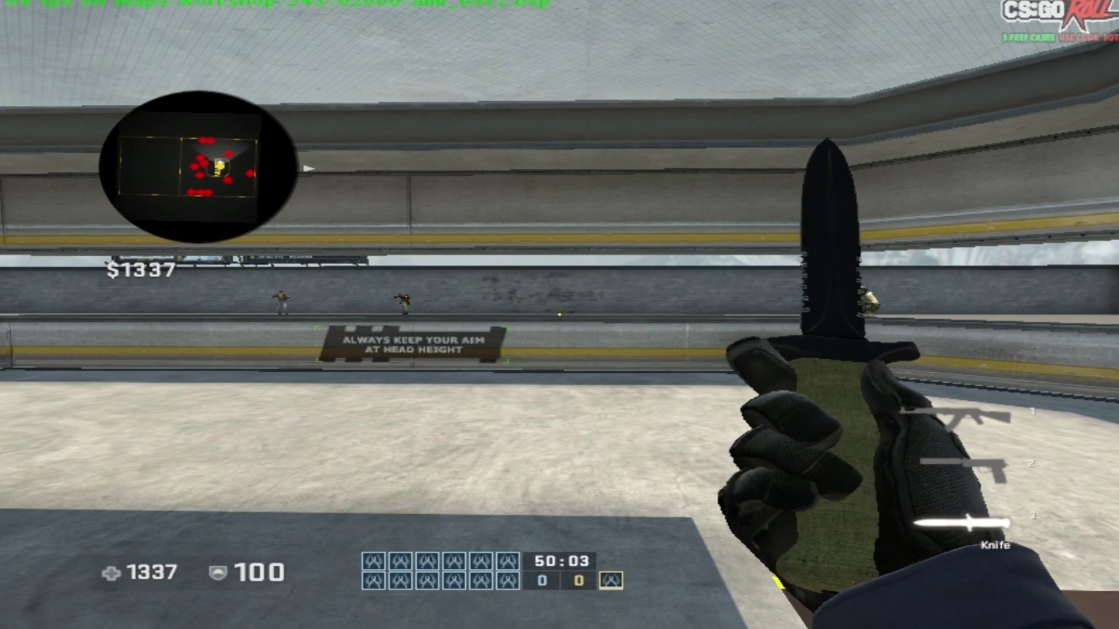
key("grave")
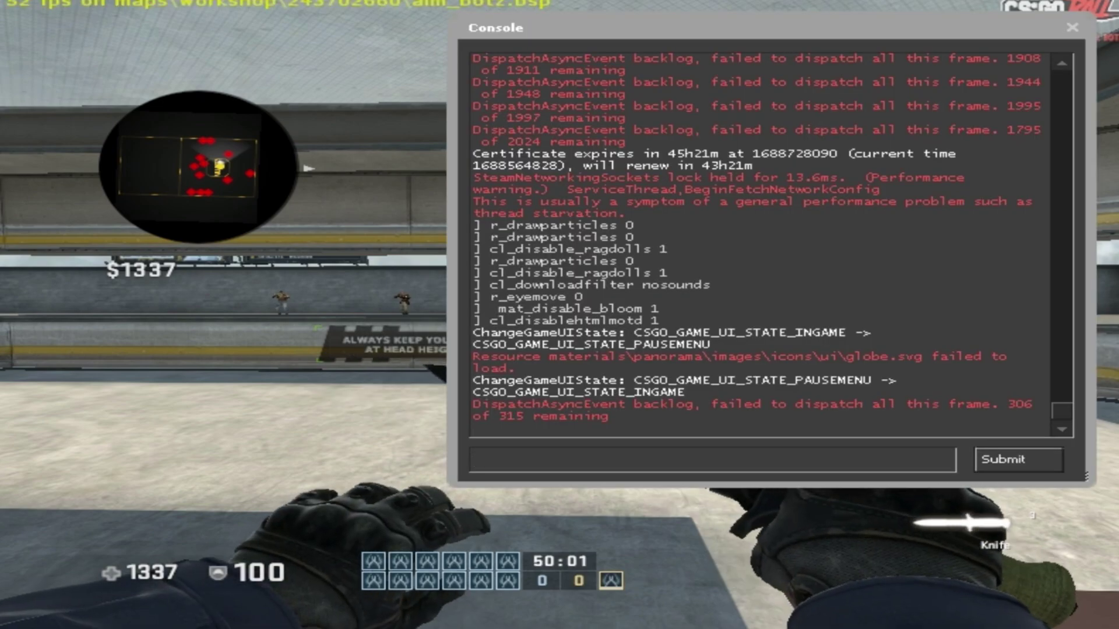
- Run r_drawparticles 0, cl_disable_ragdolls 1, cl_downloadfilter nosounds, r_eyemove 0, mat_disable_bloom 1, cl_disablehtmlmotd 1 in the console
type("r_drawparticles 0")
key("Return")
type("cl_disable_ragdolls 1")
key("Return")
type("cl_downloadfilter nosounds")
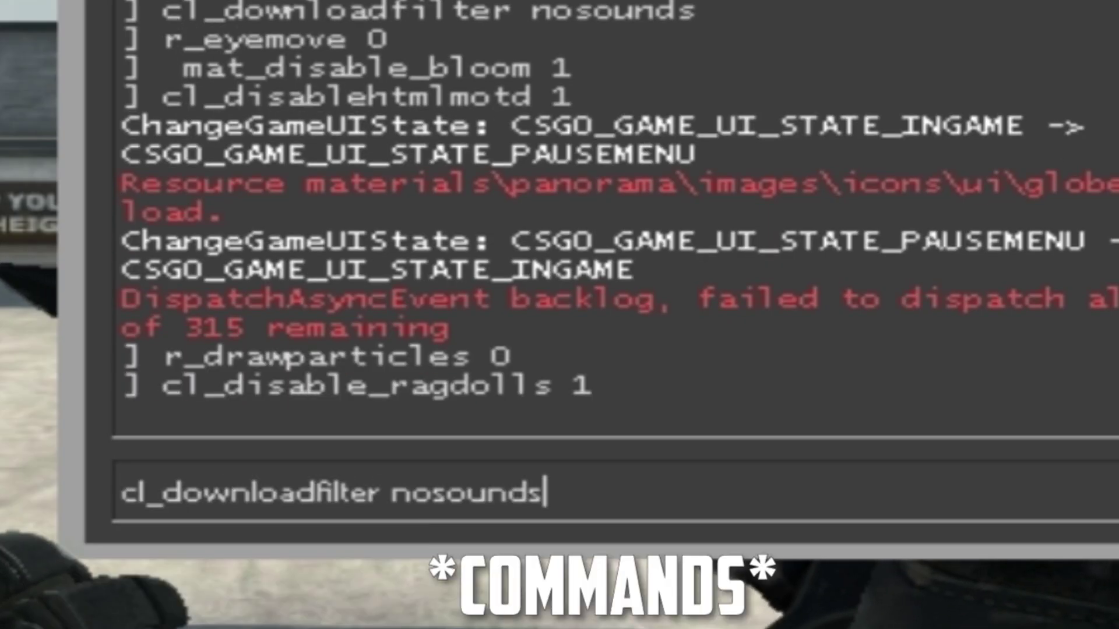
key("Return")
type("r_eyemove 0")
key("Return")
type("mat_disable_bloom 1")
key("Return")
type("cl_disablehtmlmotd 1")
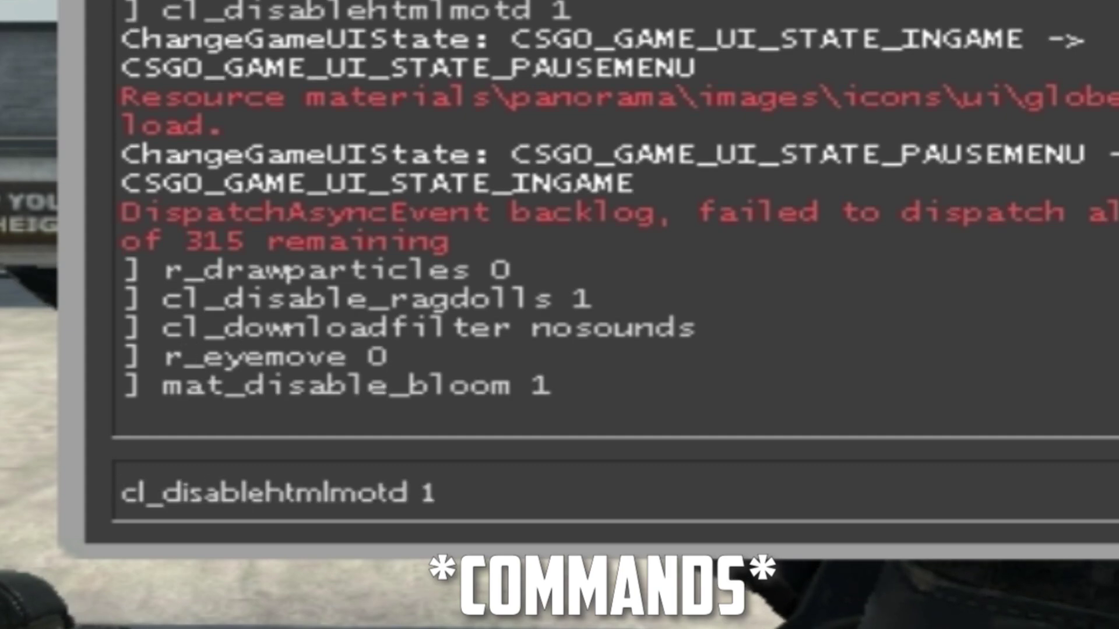
key("Return")
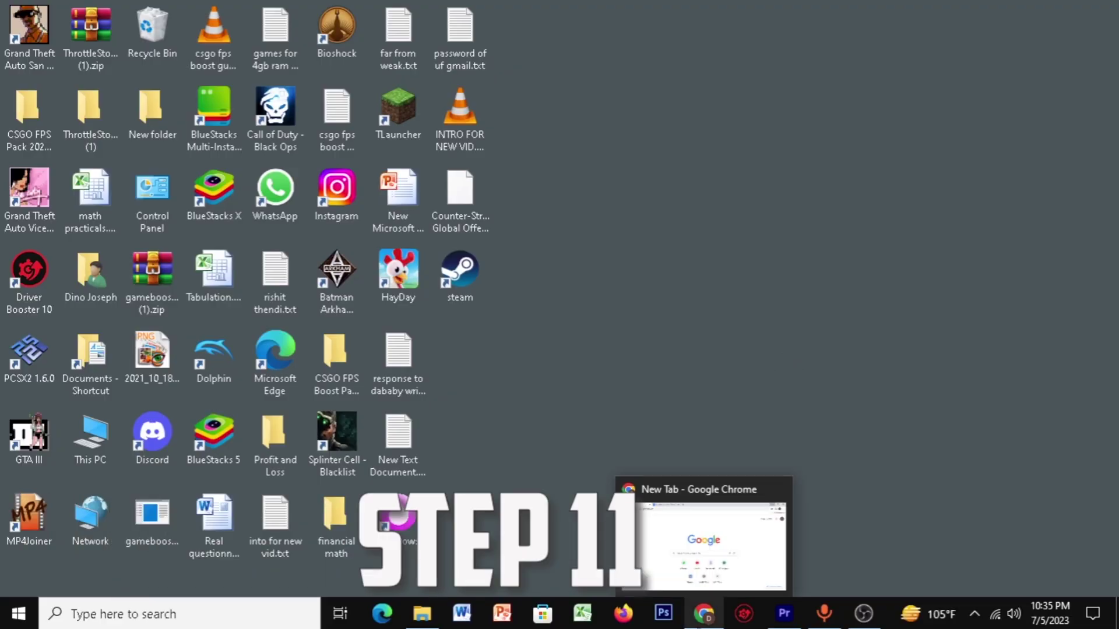
- Search 'driver booster' in Chrome, request the Driver Booster 10 Free download from iobit, then minimize Chrome
left_click(704, 613)
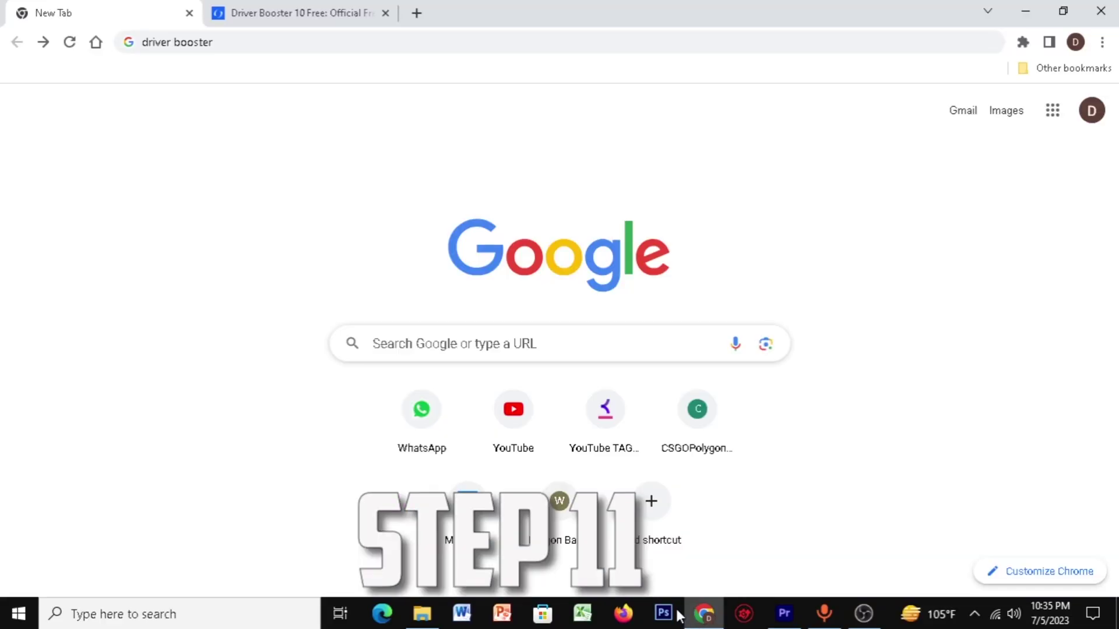
left_click(140, 42)
key("Return")
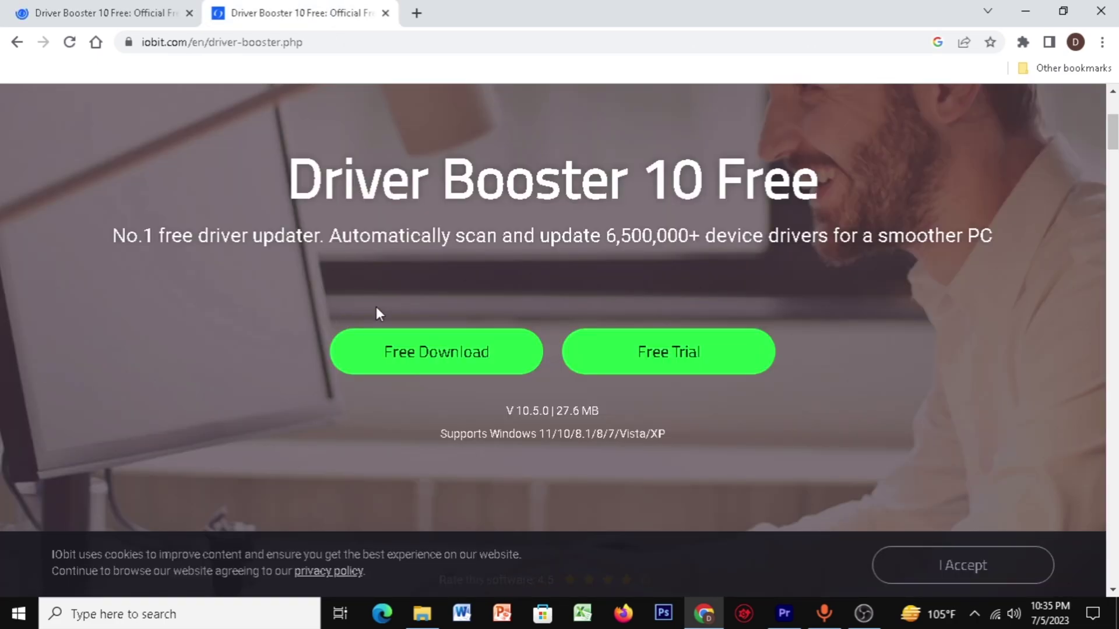
left_click(416, 354)
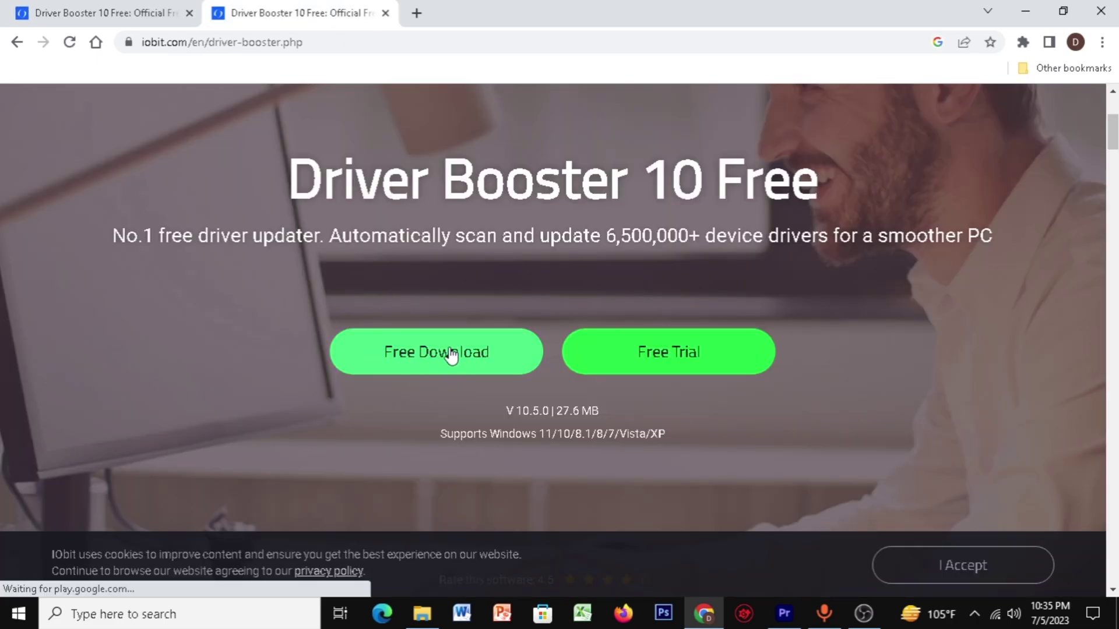
left_click(1020, 12)
- Launch Driver Booster 10, review the 14 outdated device drivers and 8 game drivers, then close it
key("super")
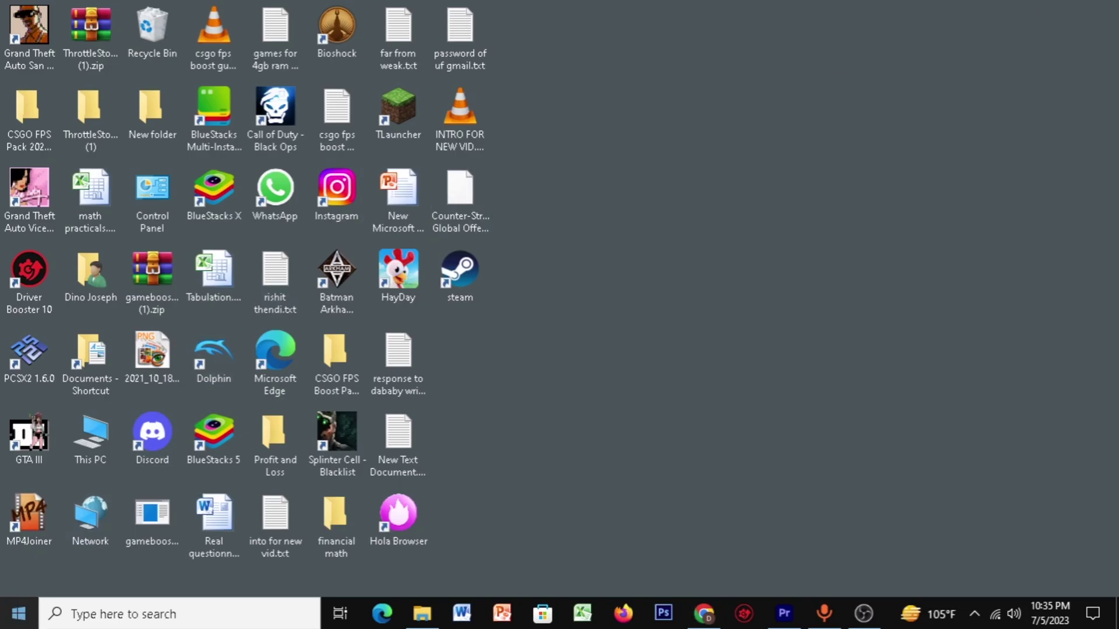
type("driver")
left_click(221, 295)
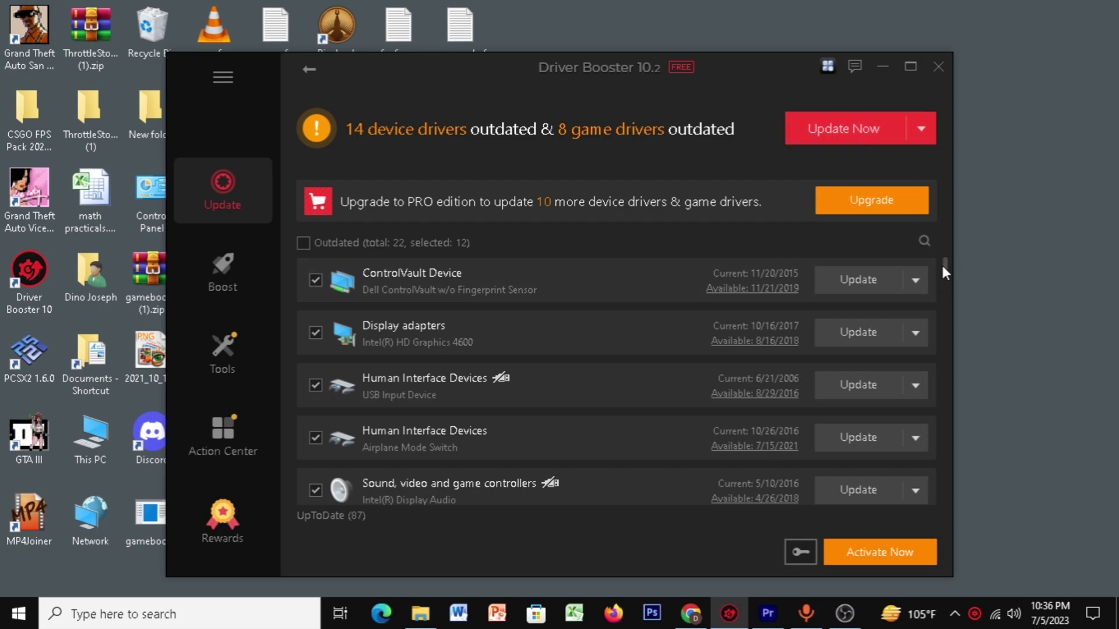
left_click_drag(942, 266, 949, 219)
left_click(937, 67)
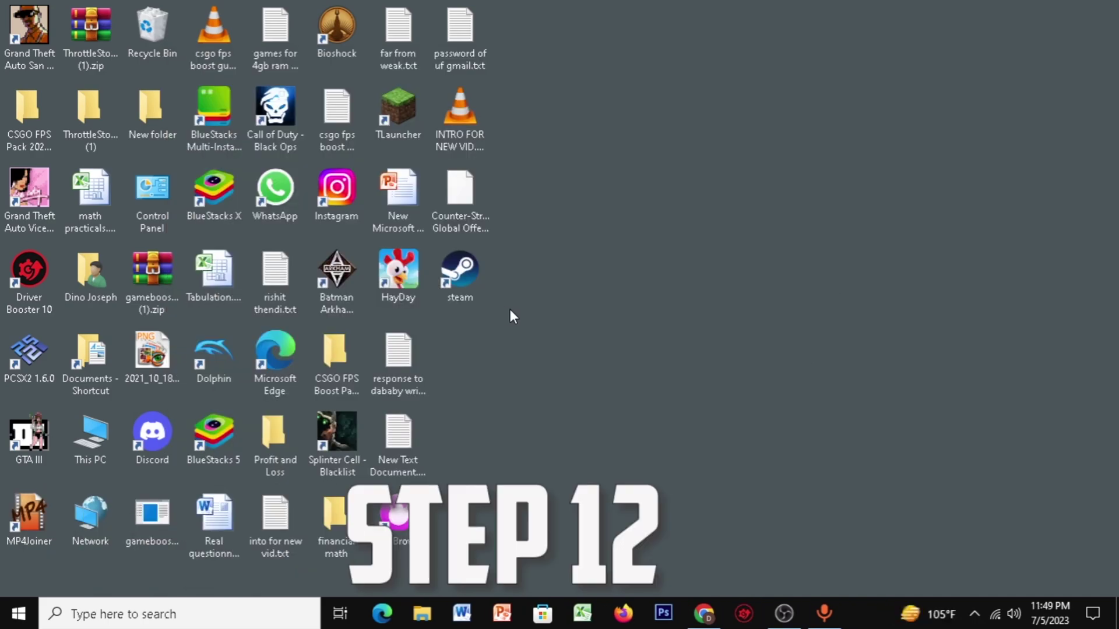
- Run powercfg -duplicatescheme e9a42b02-d5df-448d-aa00-03f14749eb61 in admin PowerShell, then close it
right_click(18, 614)
mouse_move(53, 593)
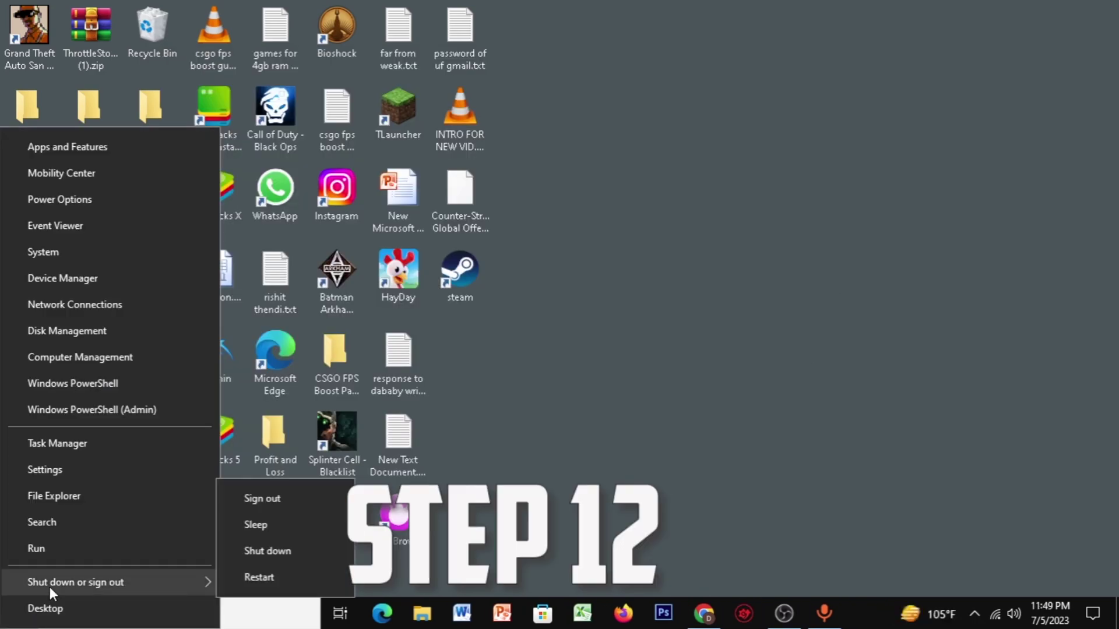
left_click(90, 410)
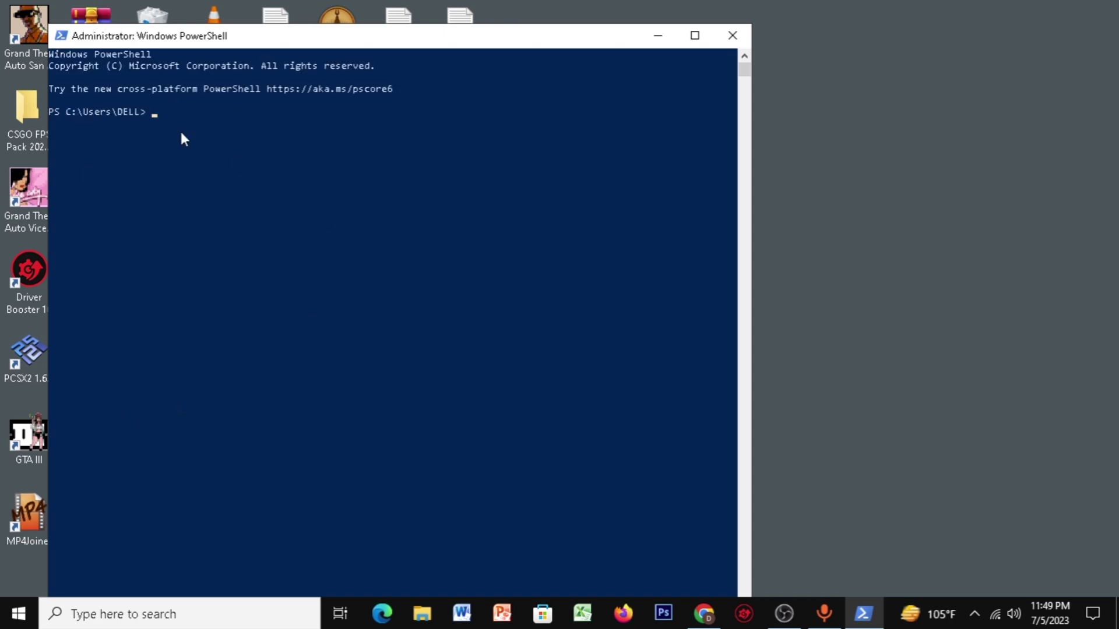
type("powercfg -duplicatescheme e9a42b02-d5df-448d-aa00-03f14749eb61")
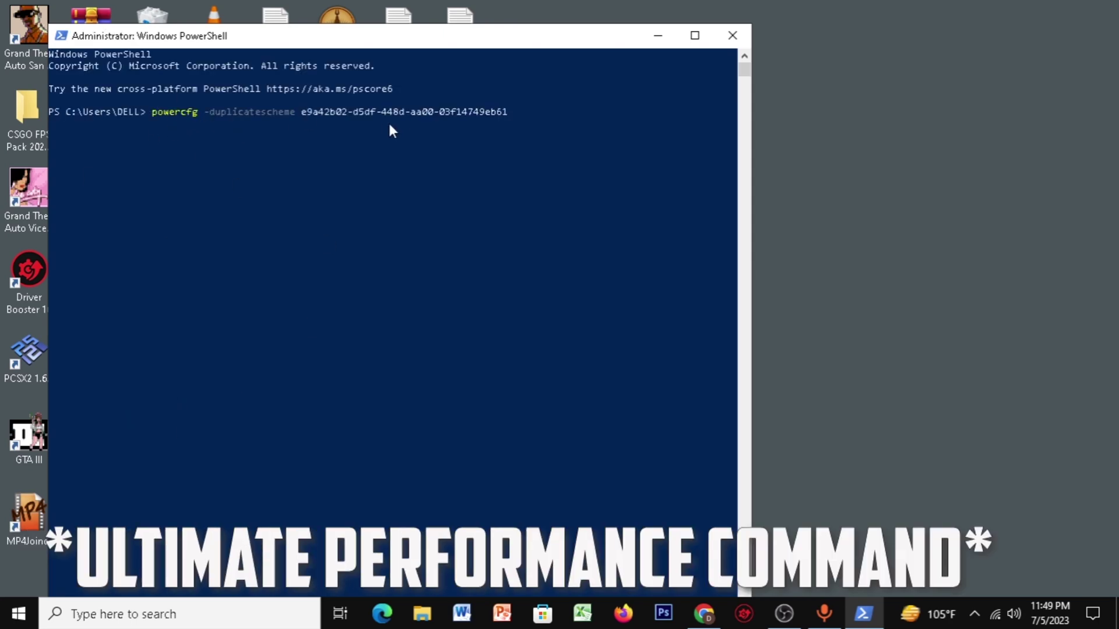
key("Return")
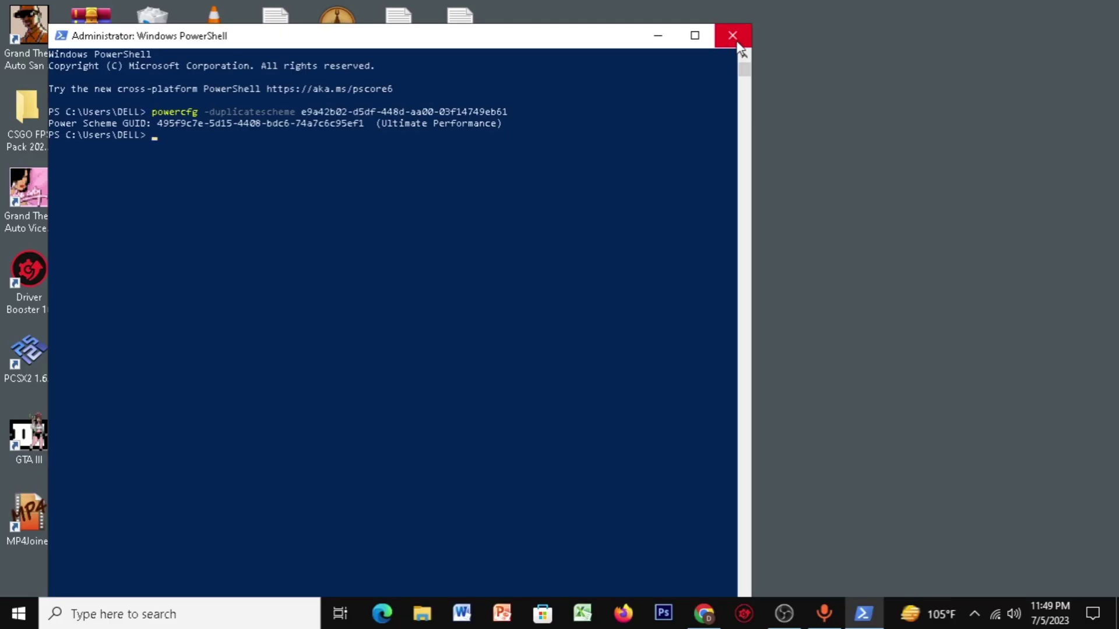
left_click(735, 39)
key("super")
- Switch the active power plan from High performance to Ultimate Performance in Power Options
type("edit")
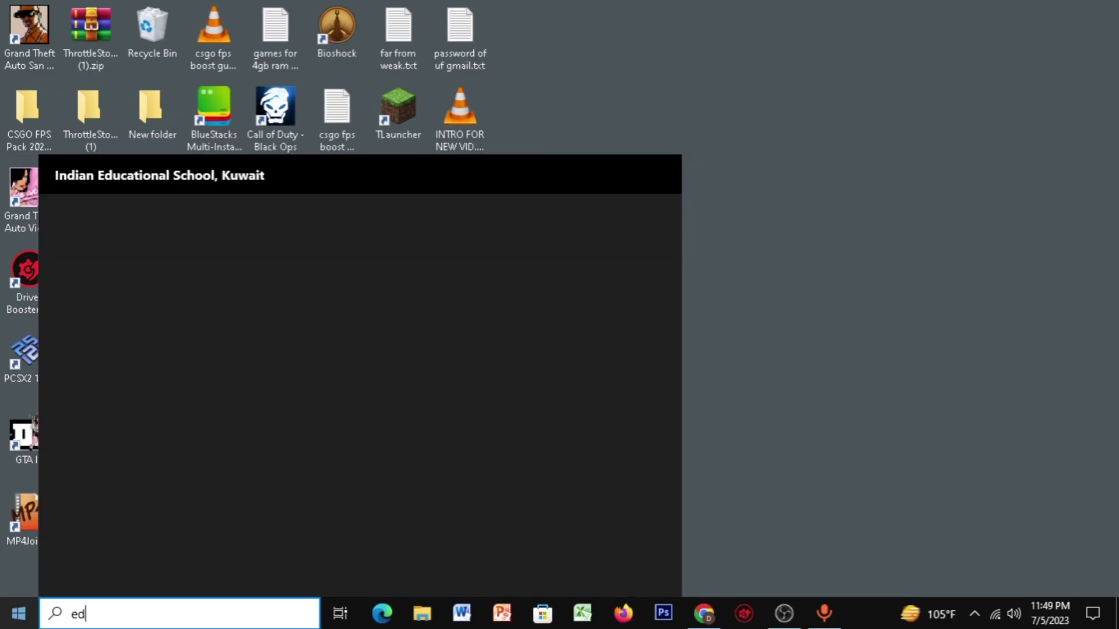
left_click(162, 293)
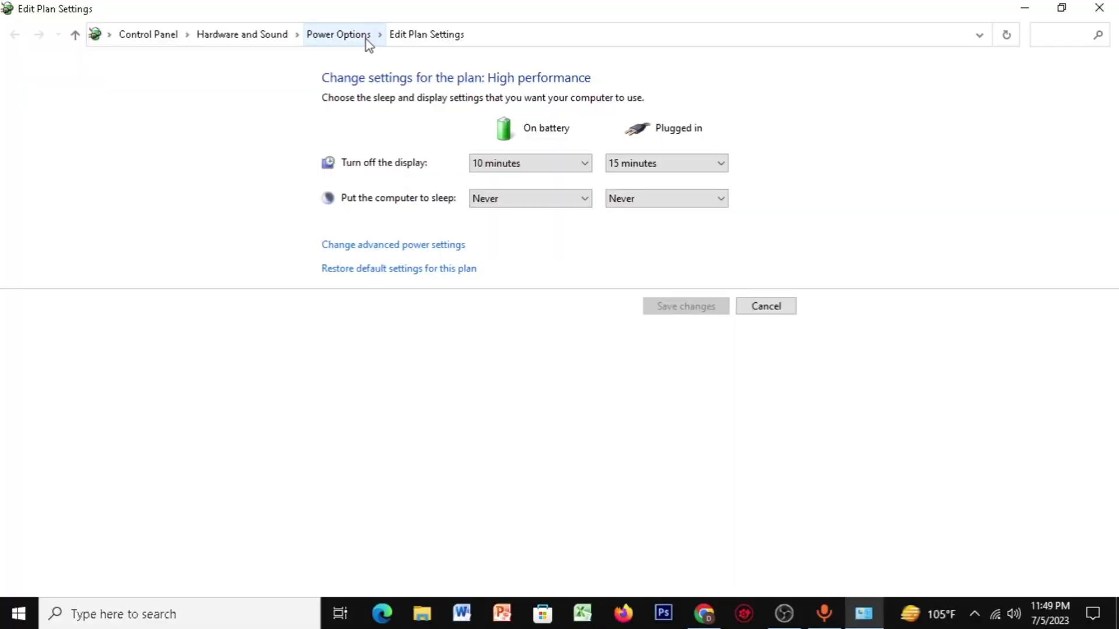
left_click(342, 37)
scroll(358, 310, "down", 1)
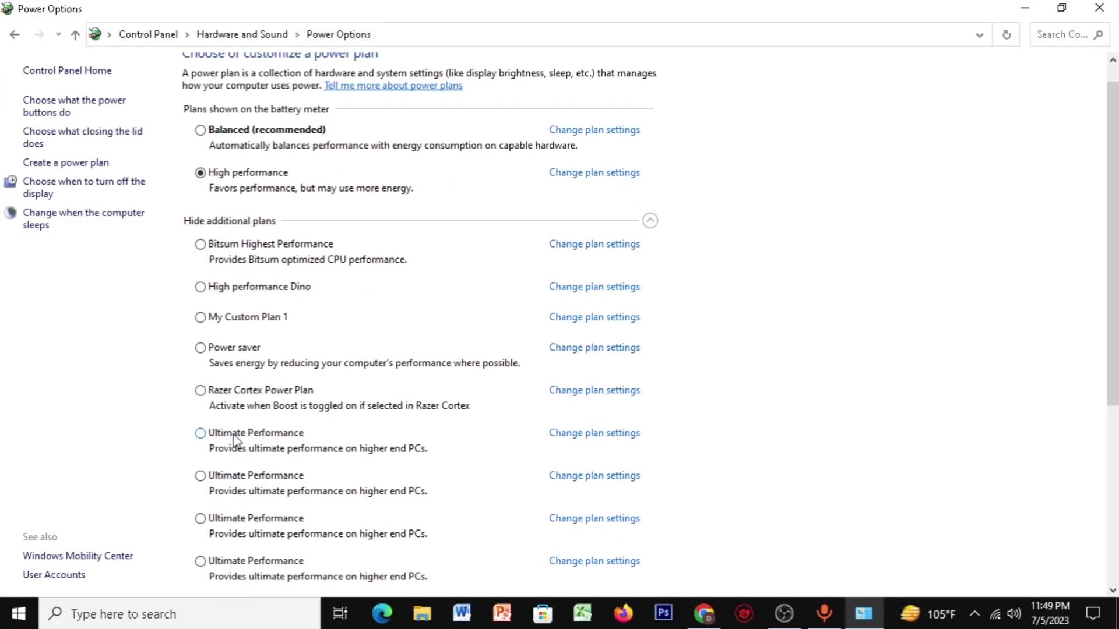
left_click(201, 433)
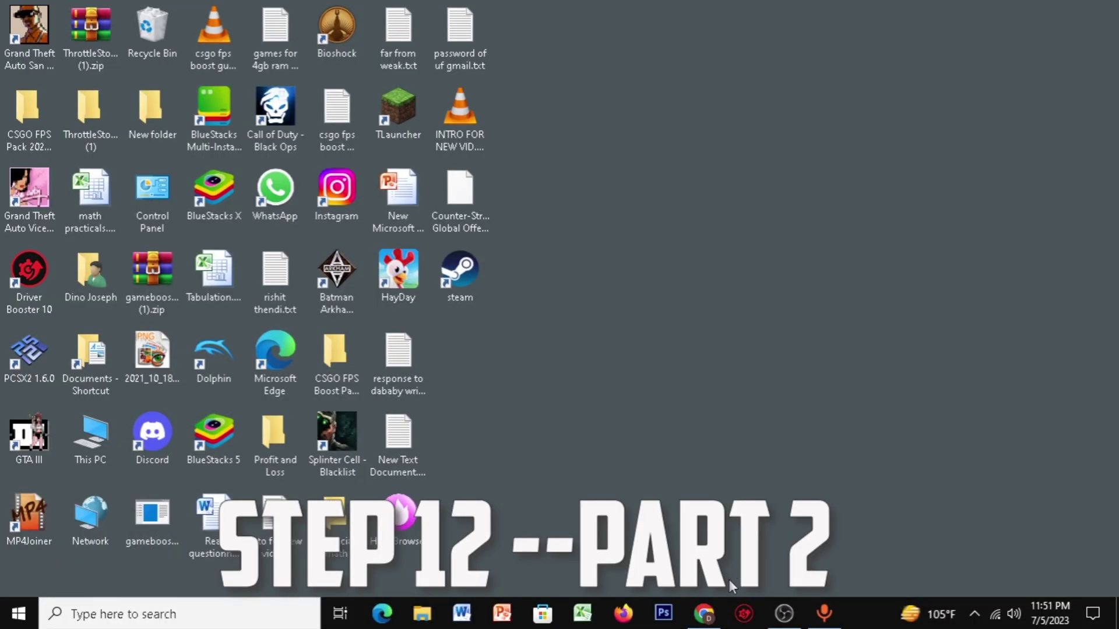
- Search 'park control' in Chrome and view the bitsum ParkControl page
left_click(704, 613)
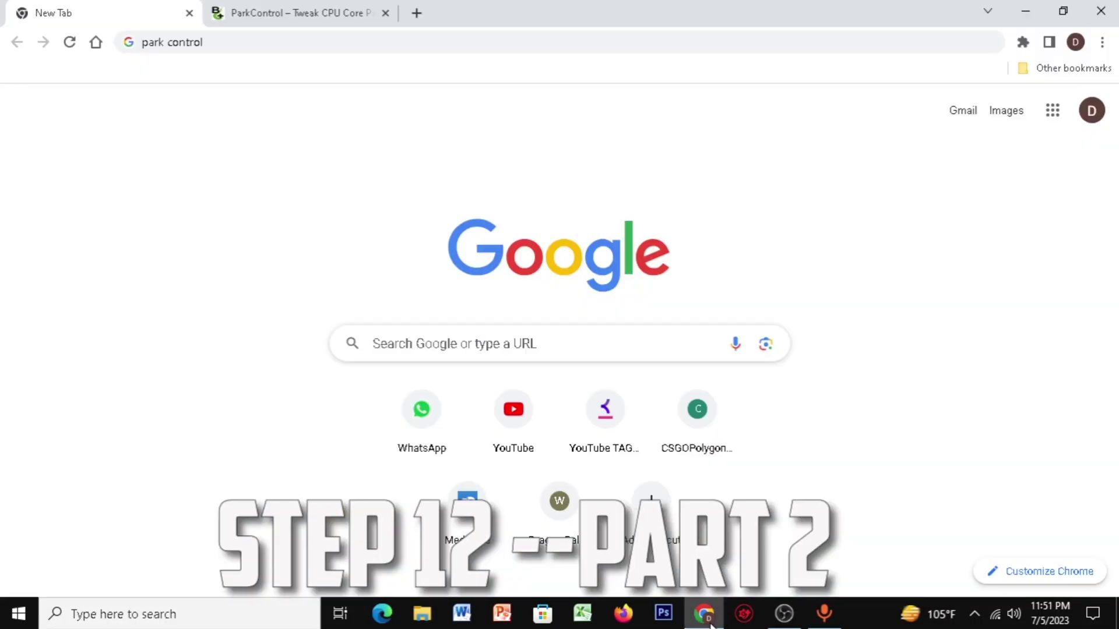
left_click(225, 40)
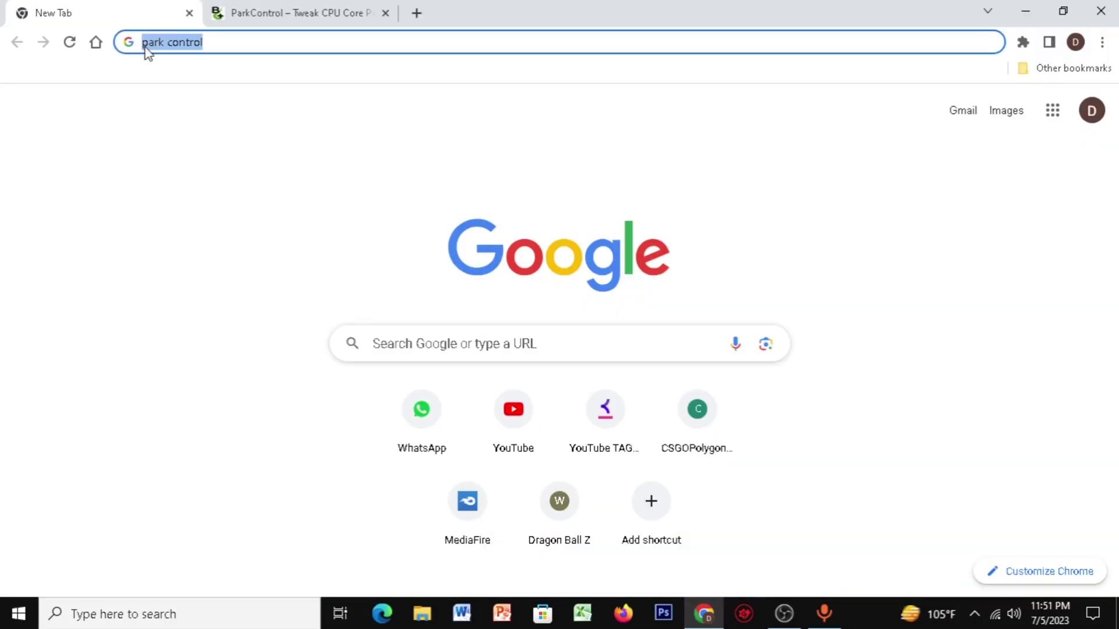
key("Return")
left_click(279, 13)
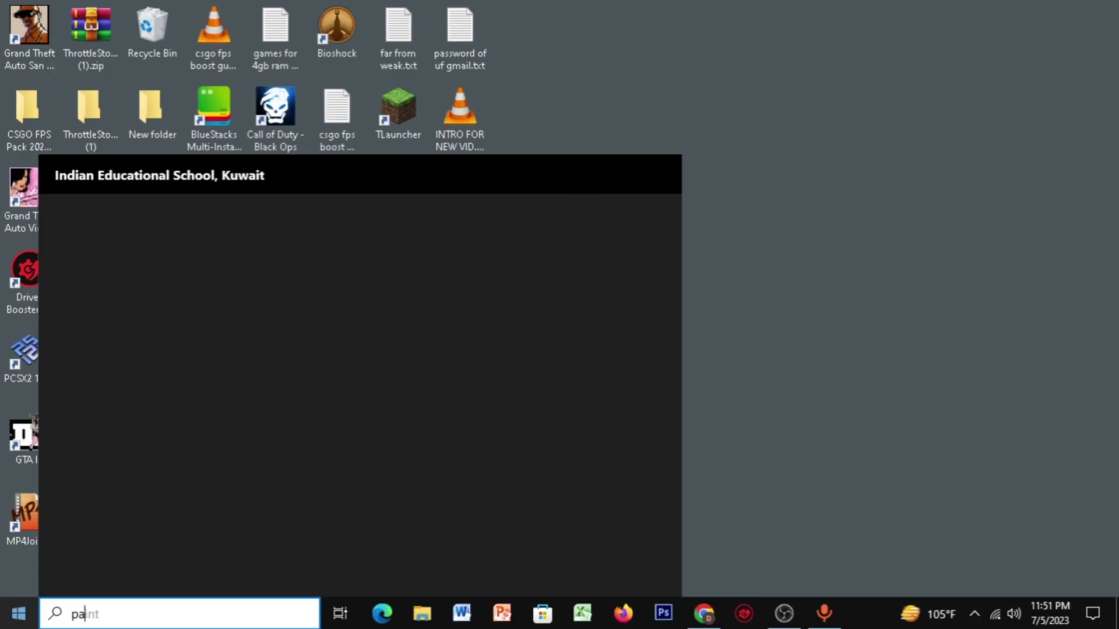
- Apply ParkControl's Ultimate Performance profile and dismiss the confirmation
type("k")
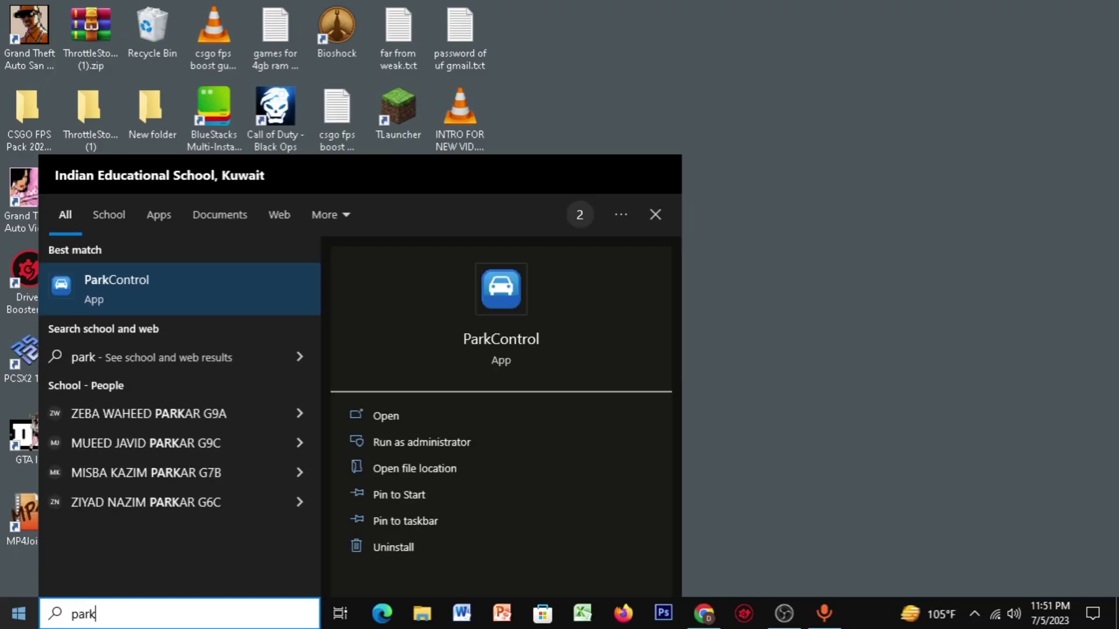
key("Return")
left_click(534, 139)
left_click(297, 224)
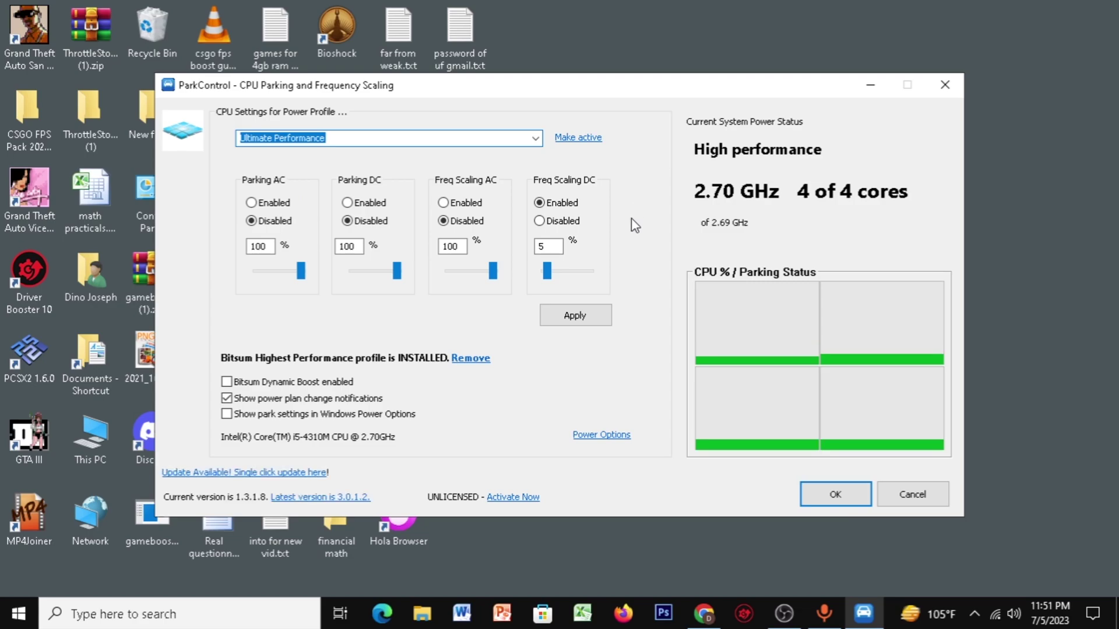
left_click(579, 324)
key("Return")
left_click(833, 495)
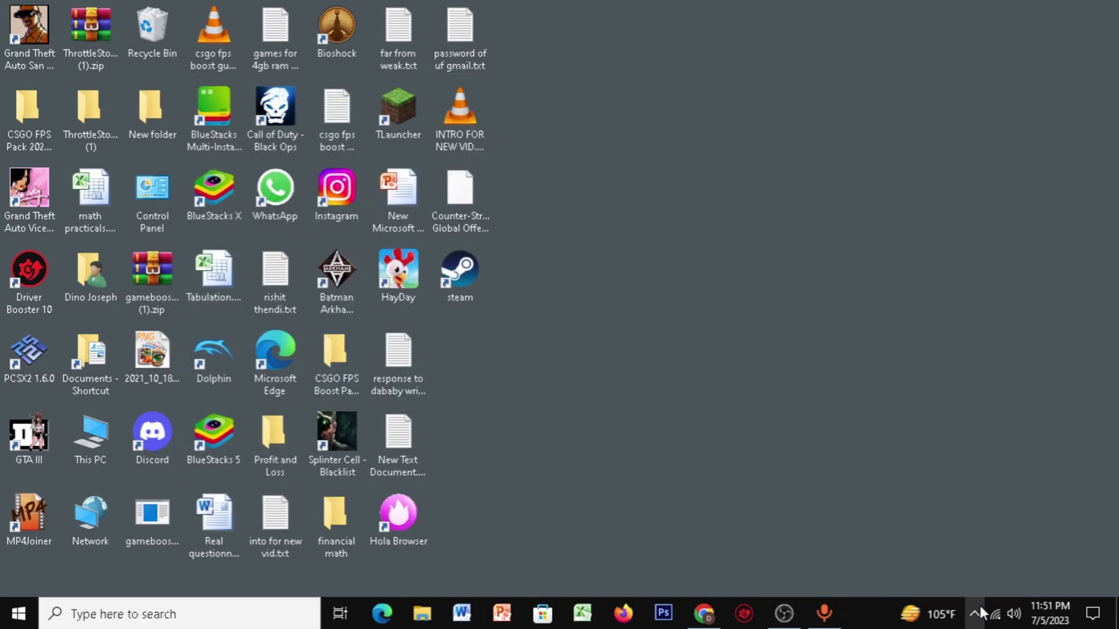
- Open the CS:GO install folder via Steam's Manage > Browse local files
left_click(974, 613)
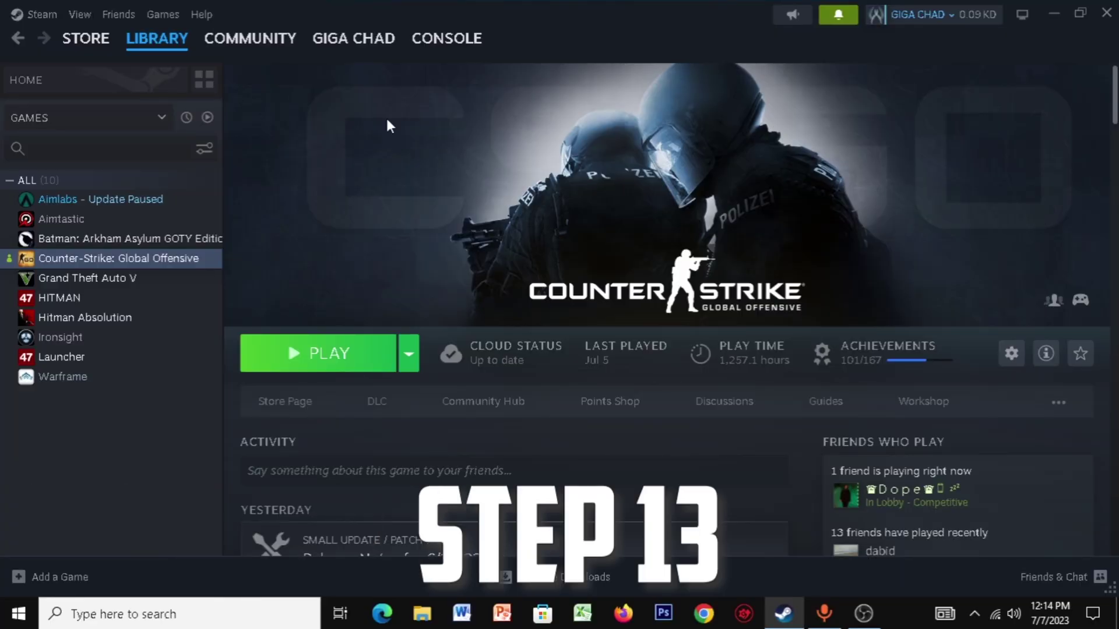
right_click(164, 259)
mouse_move(196, 361)
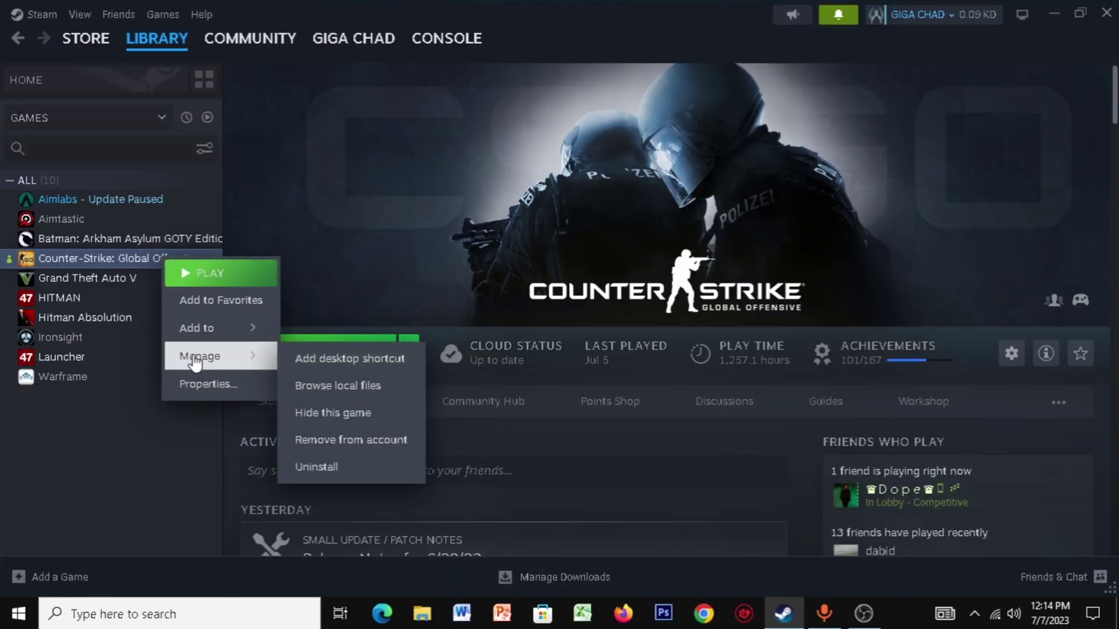
left_click(312, 383)
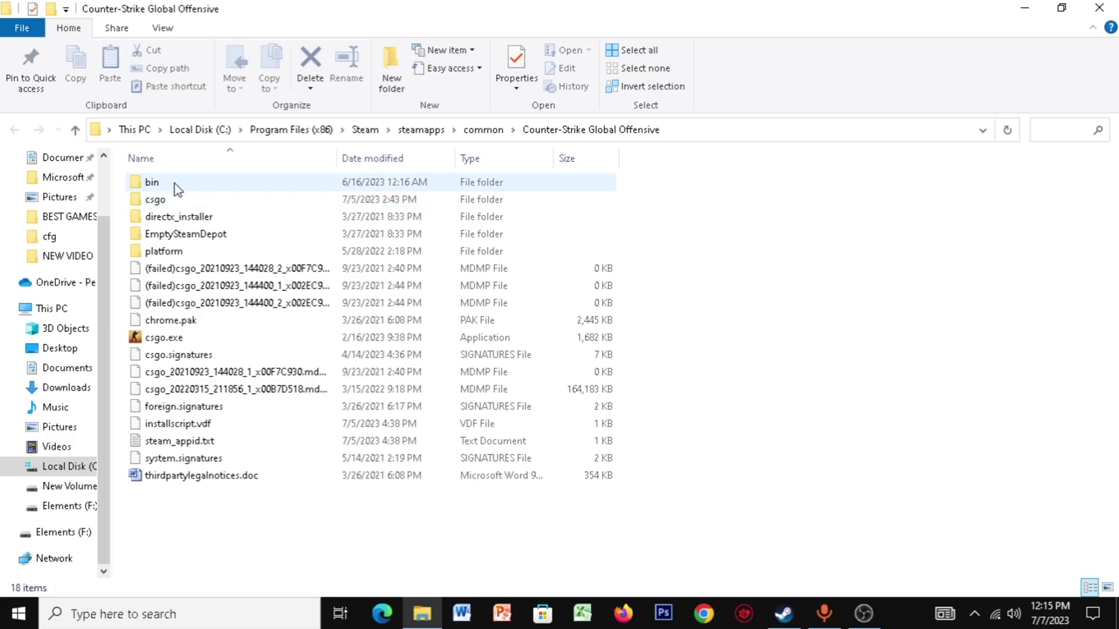
- In the bin folder, inspect dxsupport_episodic.cfg in Notepad, confirming mat_picmip 2, then close it
double_click(179, 184)
scroll(254, 351, "down", 1)
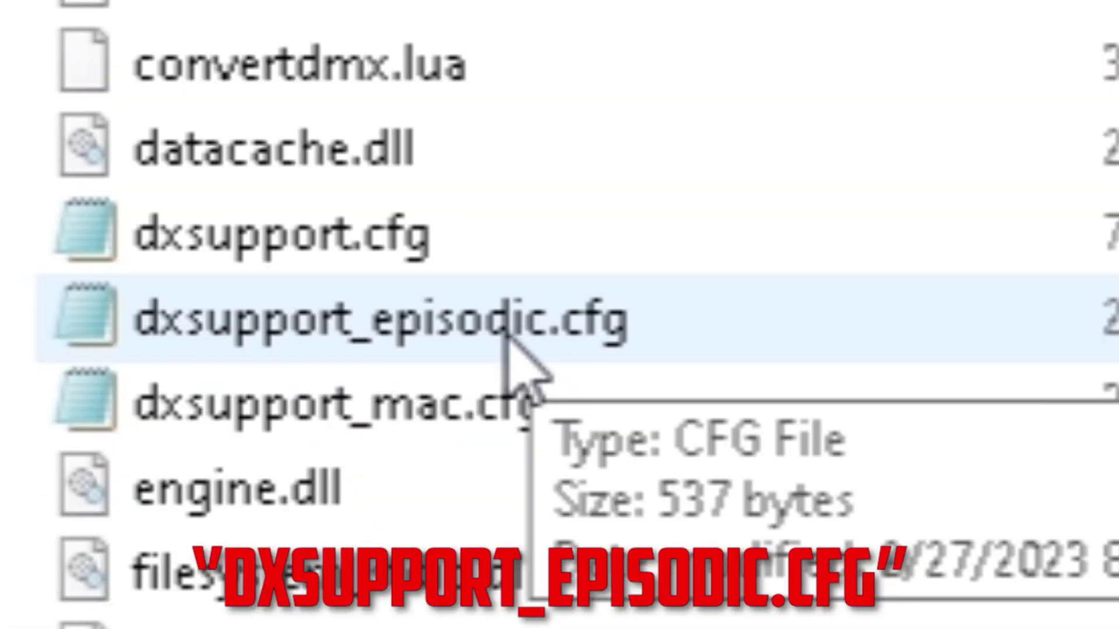
double_click(505, 339)
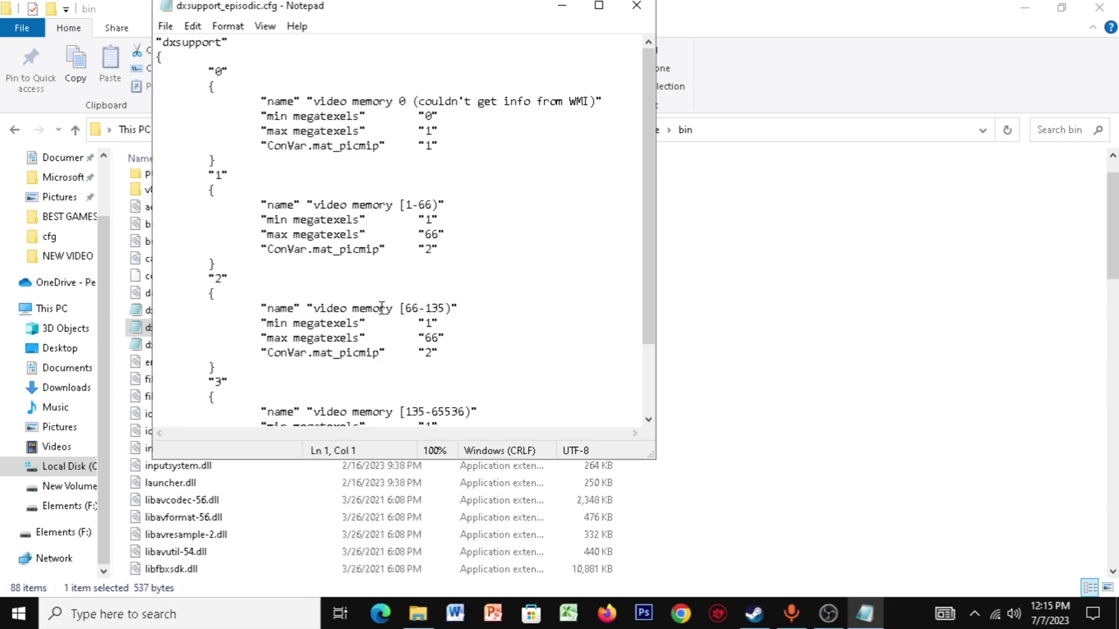
scroll(382, 308, "down", 2)
double_click(218, 192)
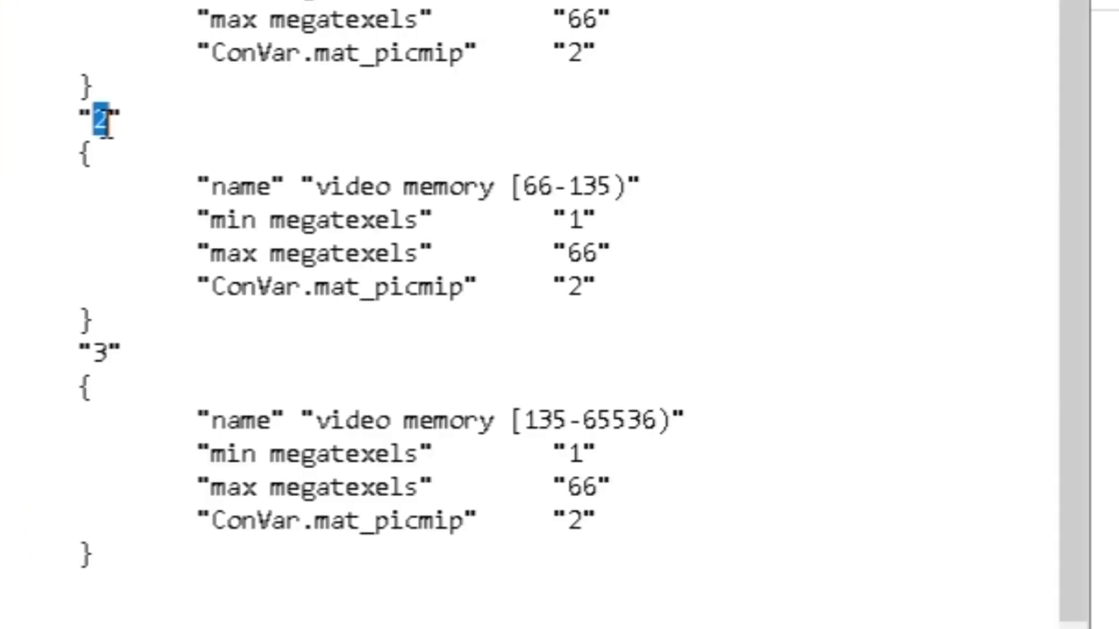
double_click(103, 351)
left_click(119, 351)
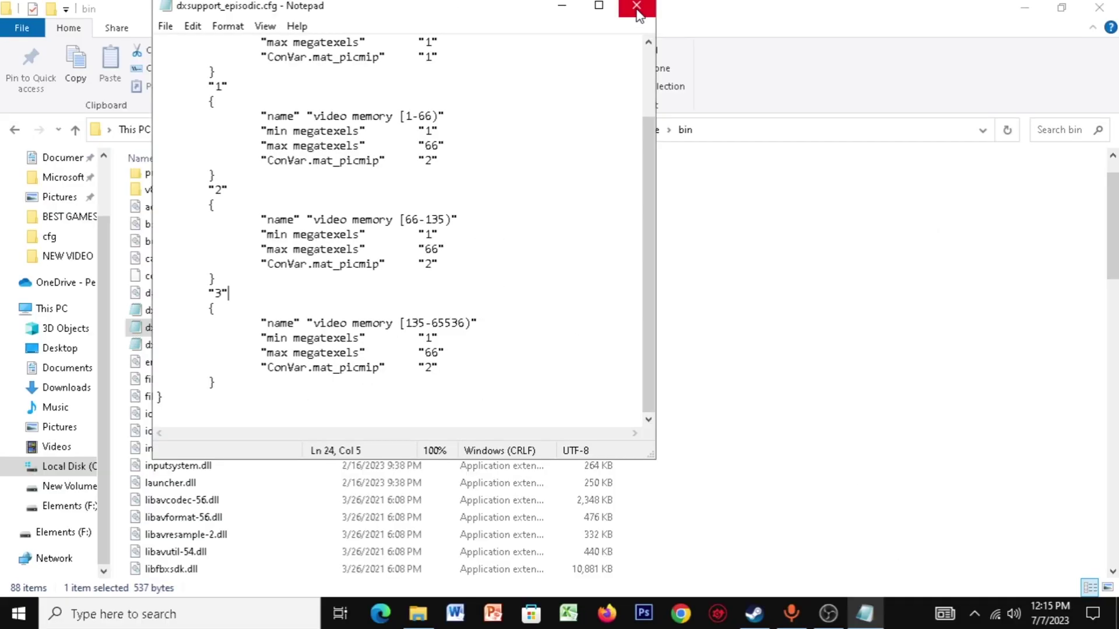
left_click(639, 7)
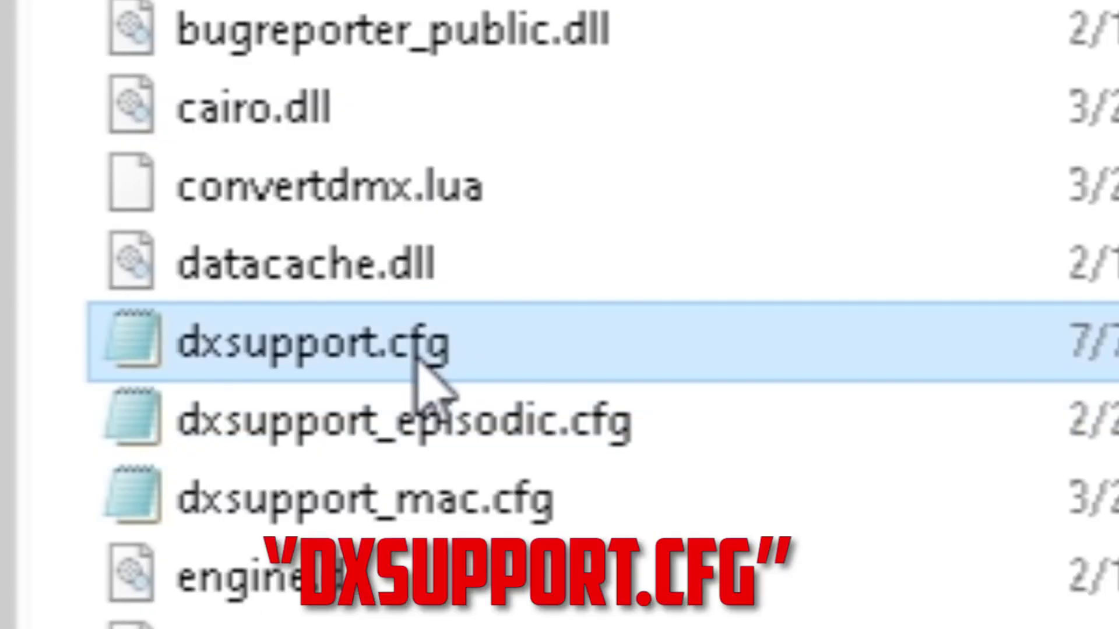
- Inspect dxsupport.cfg, confirming setting.preferhardwaresync 0, then close Notepad
double_click(170, 310)
scroll(244, 311, "down", 1)
double_click(219, 230)
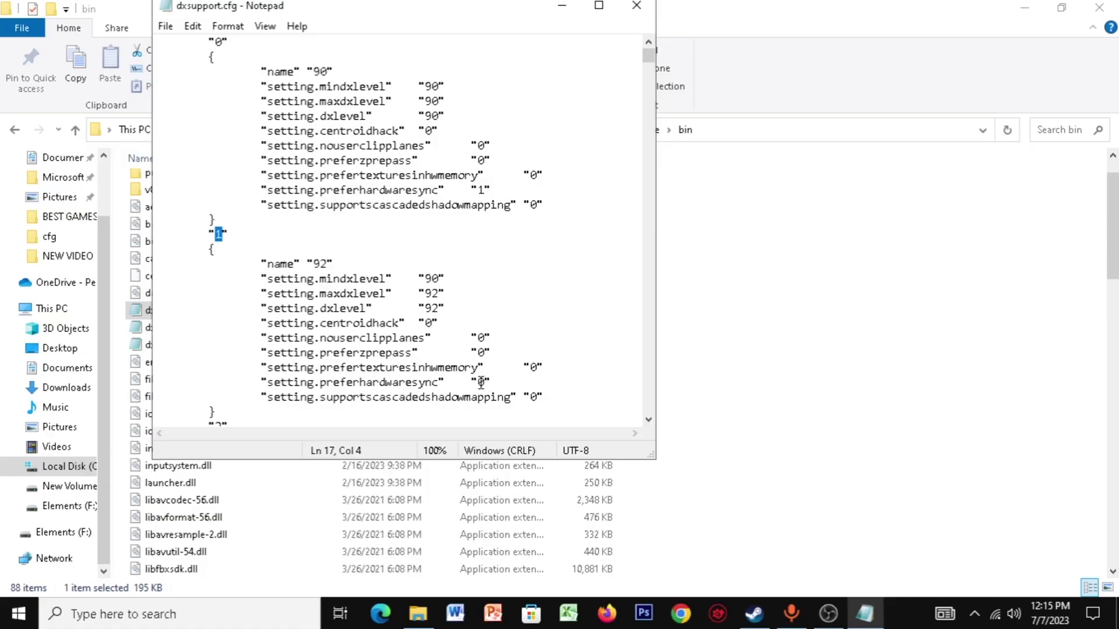
double_click(902, 516)
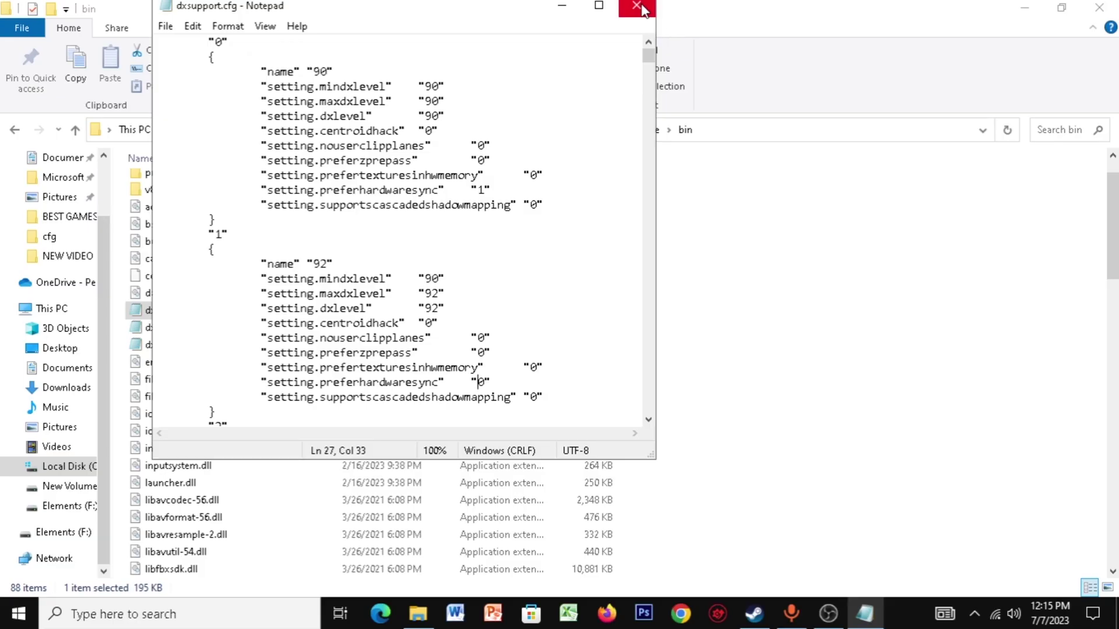
left_click(637, 5)
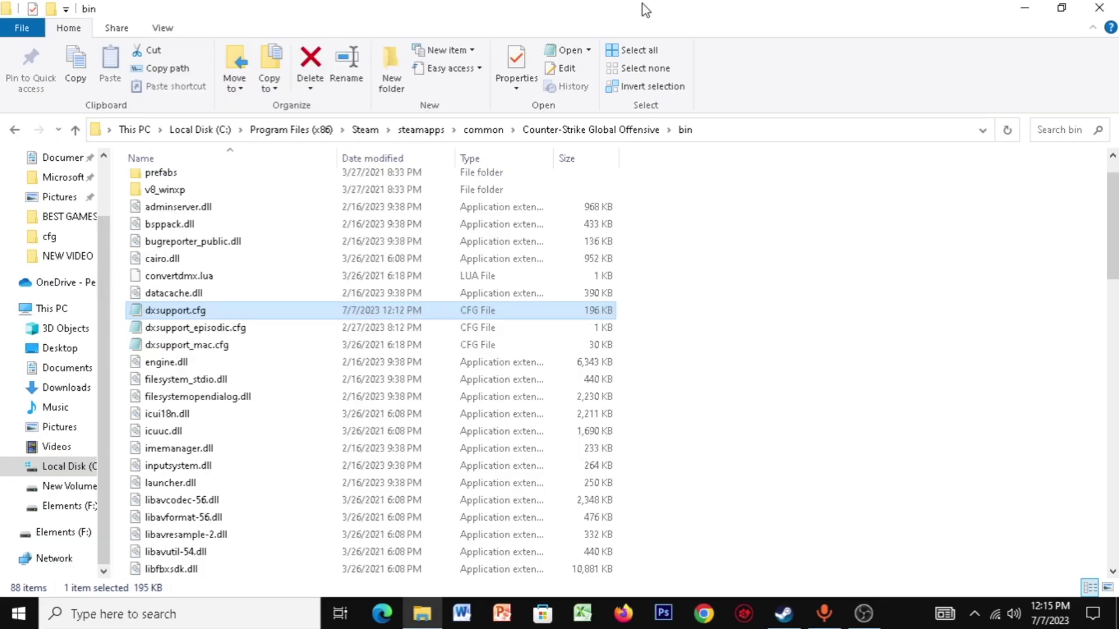